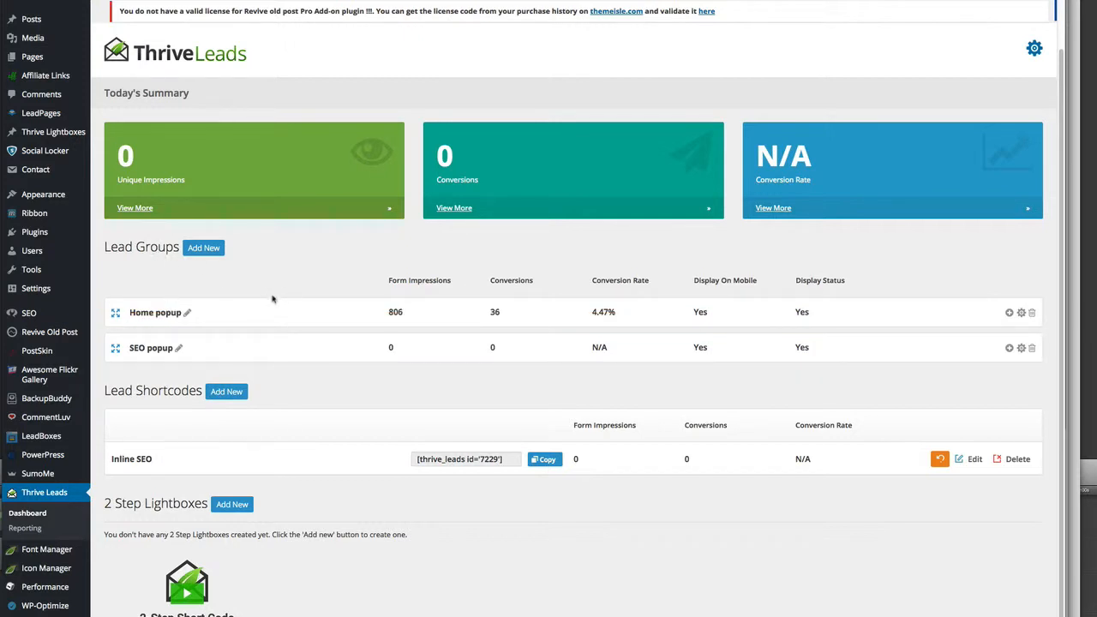
- Examine the form types and their statistics inside the Home popup lead group
click(455, 317)
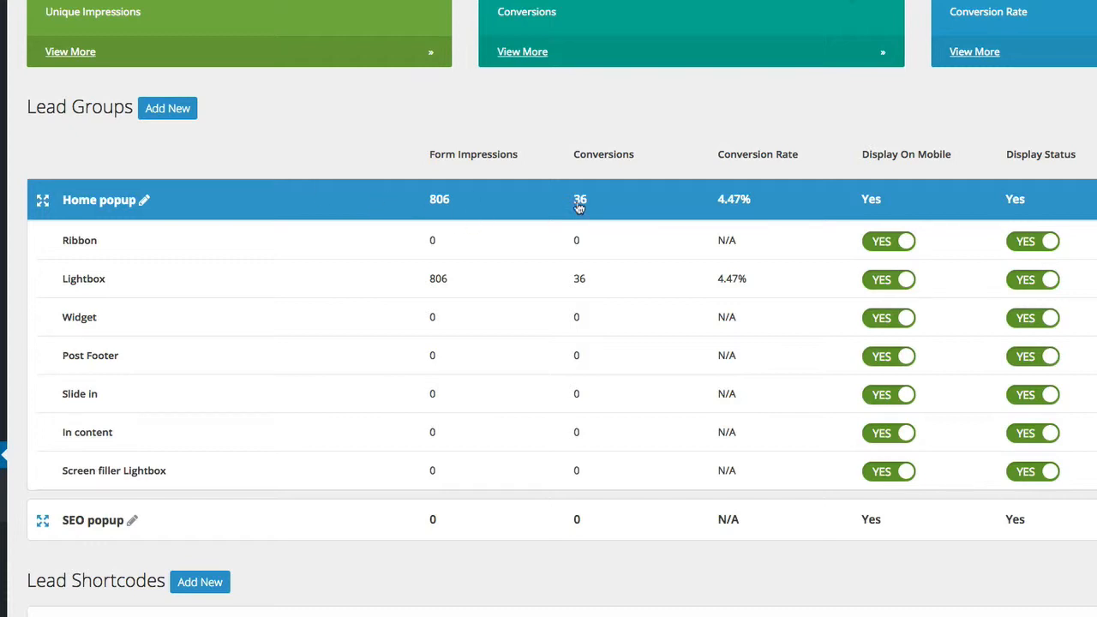
click(347, 206)
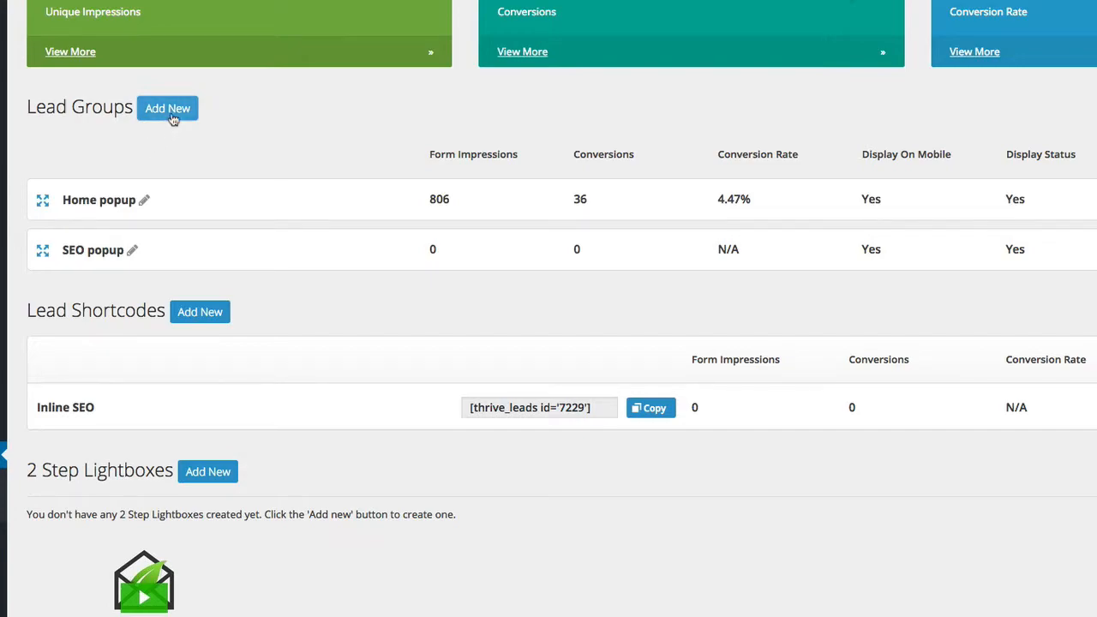
- Add a new lead group named Specific
click(171, 111)
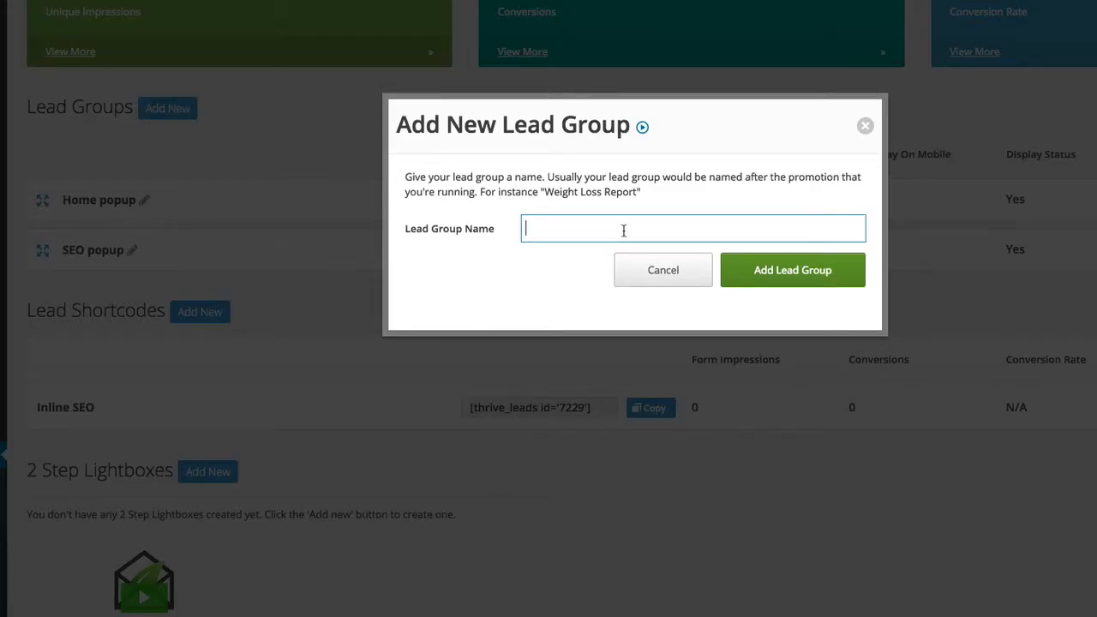
text(Se)
key(BackSpace)
text(pecific)
click(814, 274)
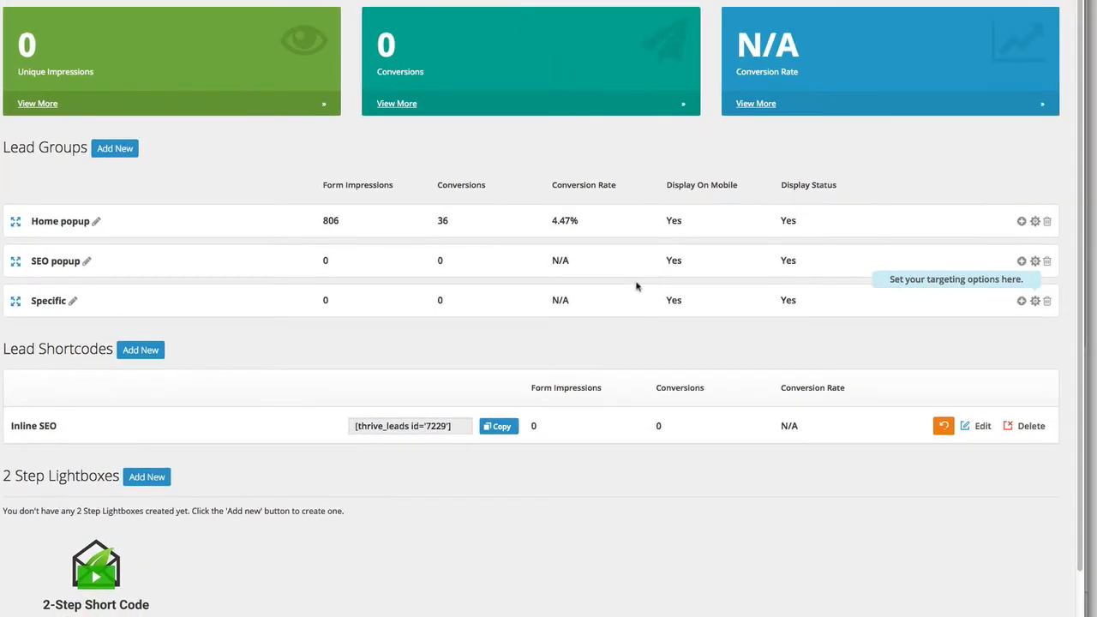
- In the Specific group's targeting options, select the post "4 Reasons Your SEO Sucks (And How You Can Learn To Be A Pro)" for display
click(1035, 302)
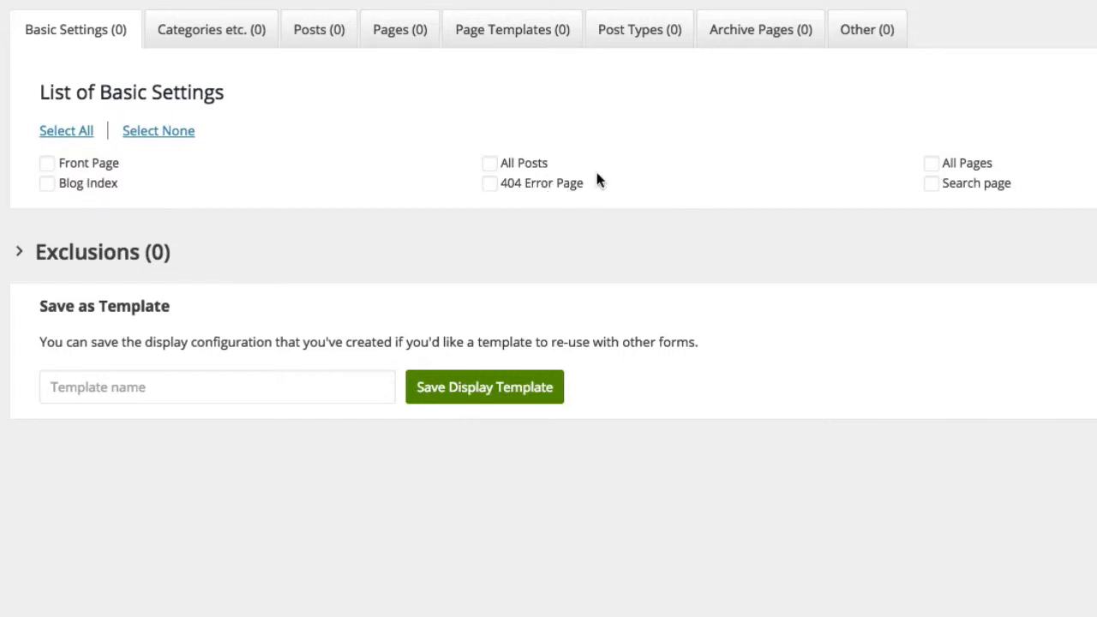
click(226, 29)
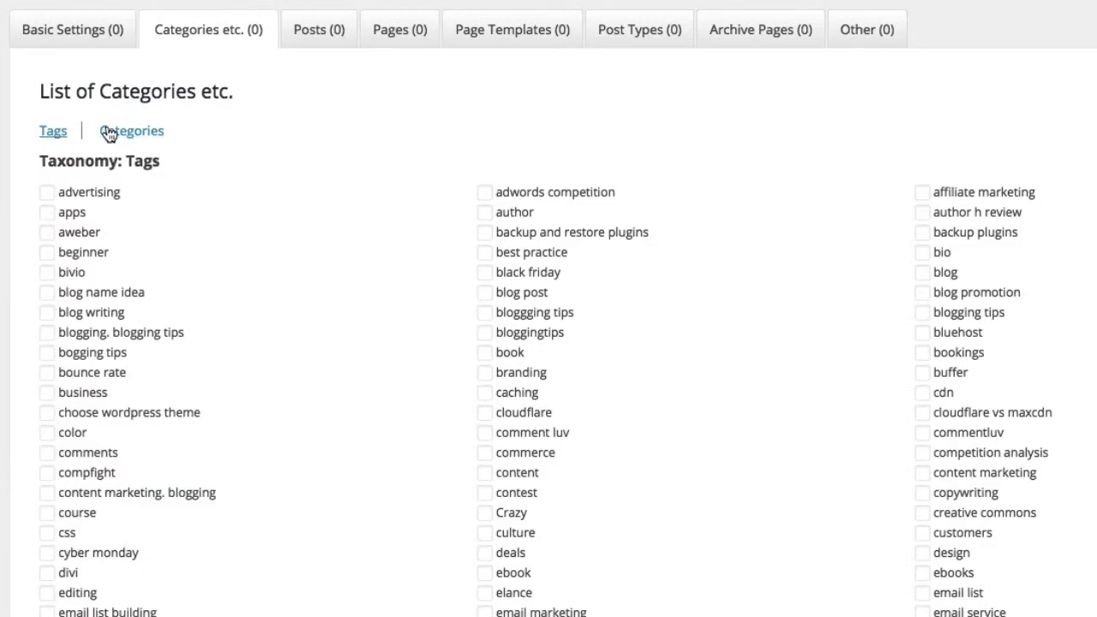
click(155, 135)
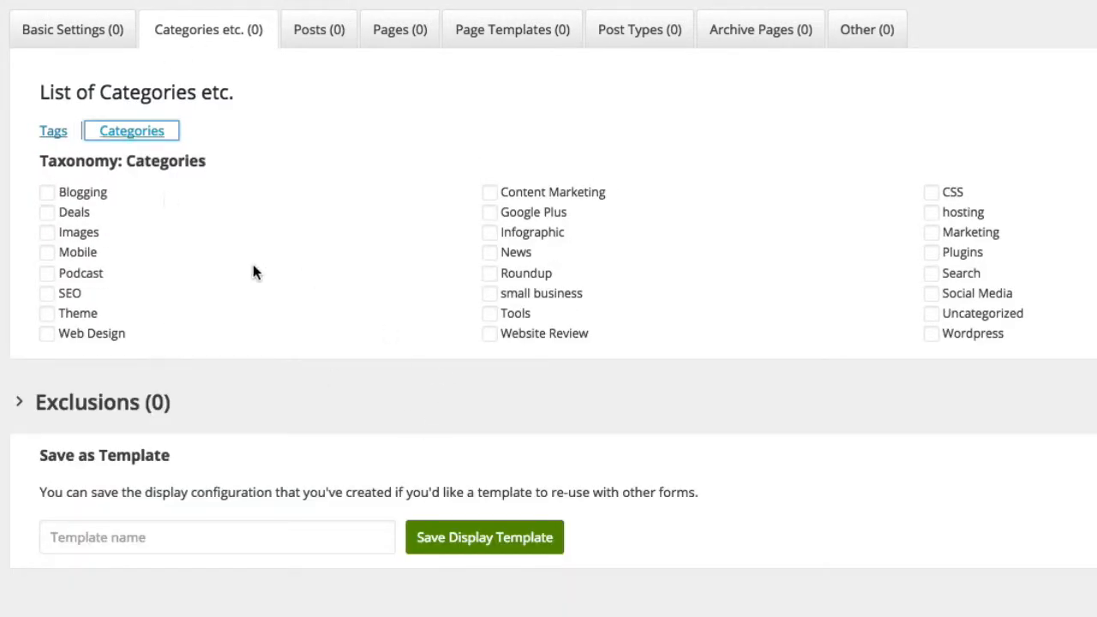
click(331, 38)
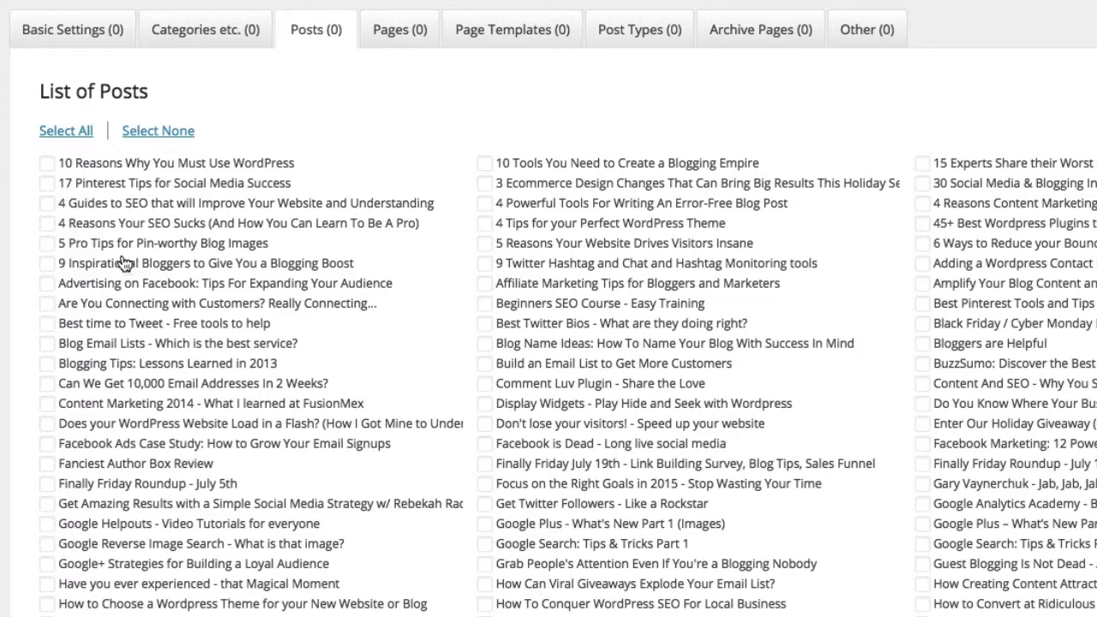
click(73, 225)
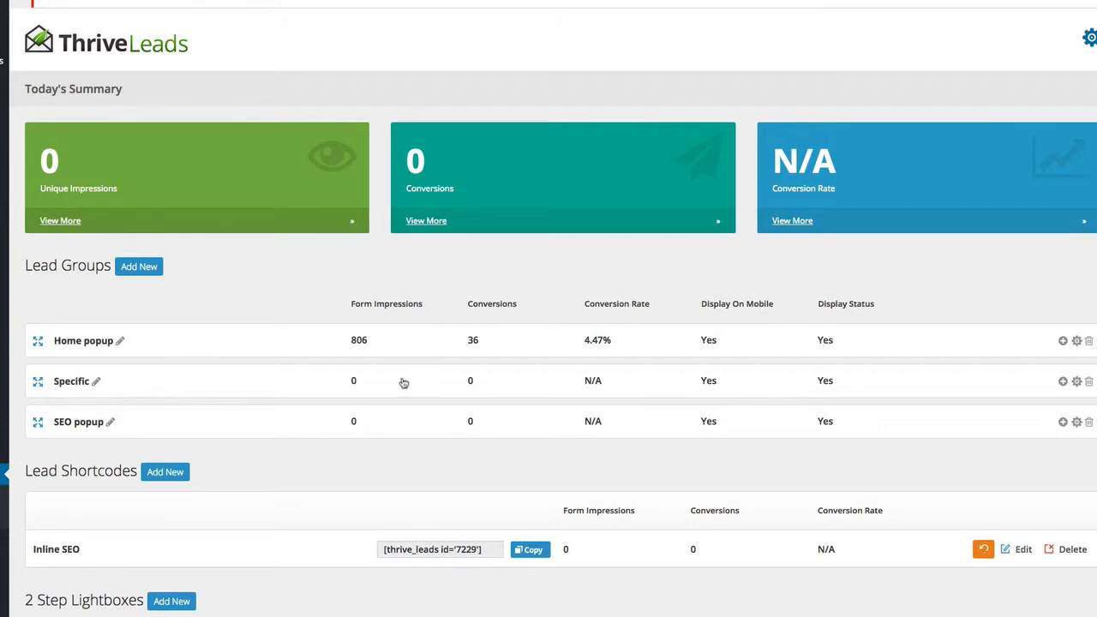
- In the Specific lead group, create a Lightbox form named "Lightbox Specific"
scroll(287, 381, down, 1)
scroll(286, 381, down, 2)
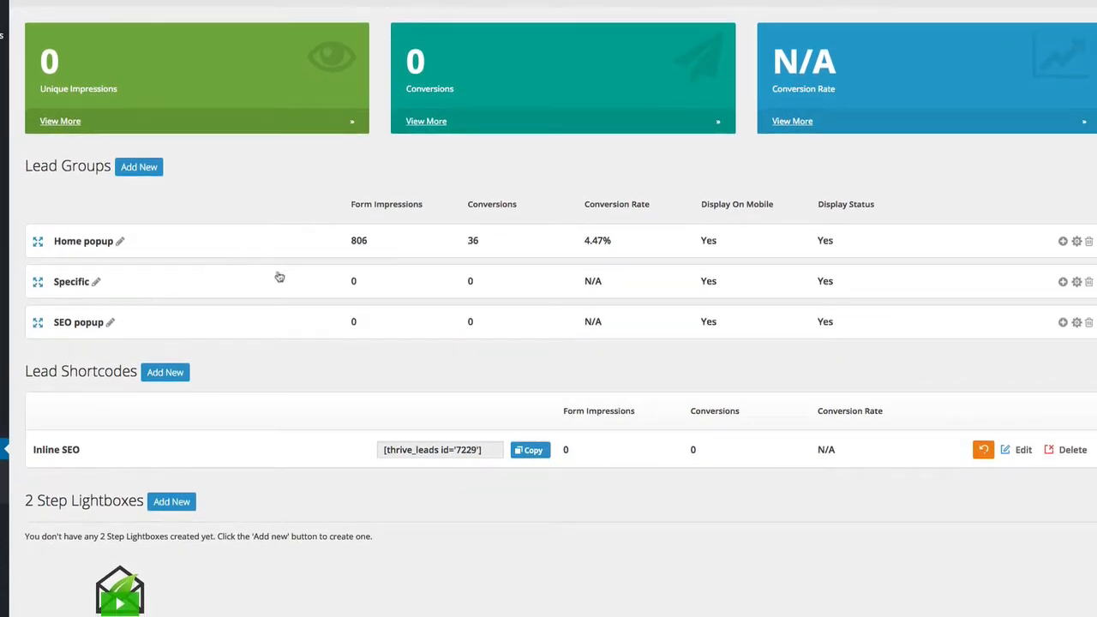
click(284, 286)
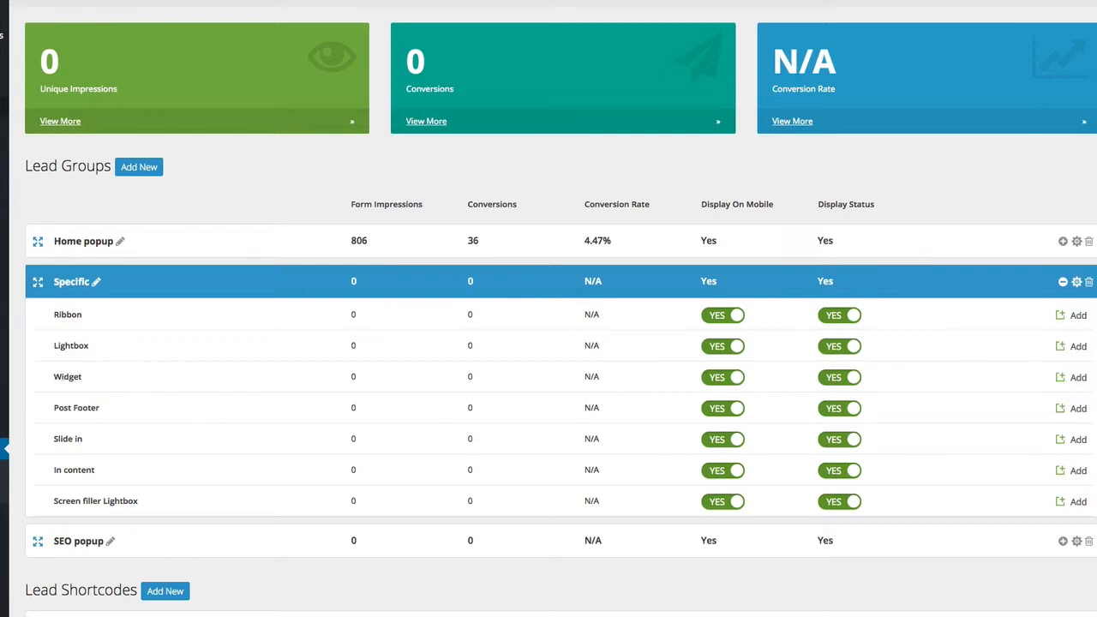
mouse_move(4, 106)
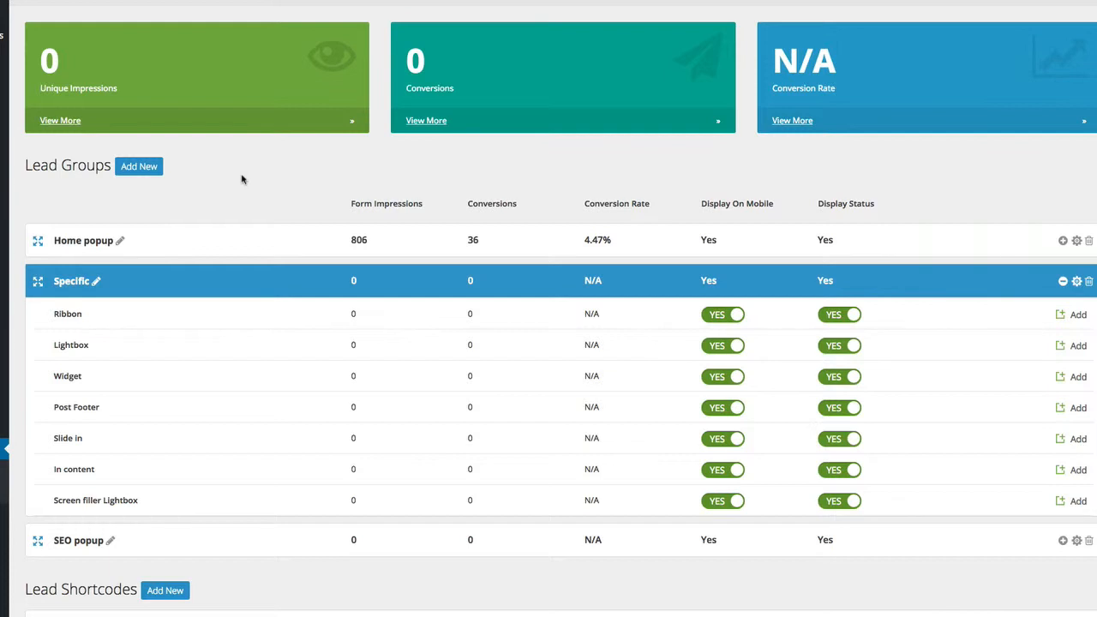
scroll(244, 179, down, 1)
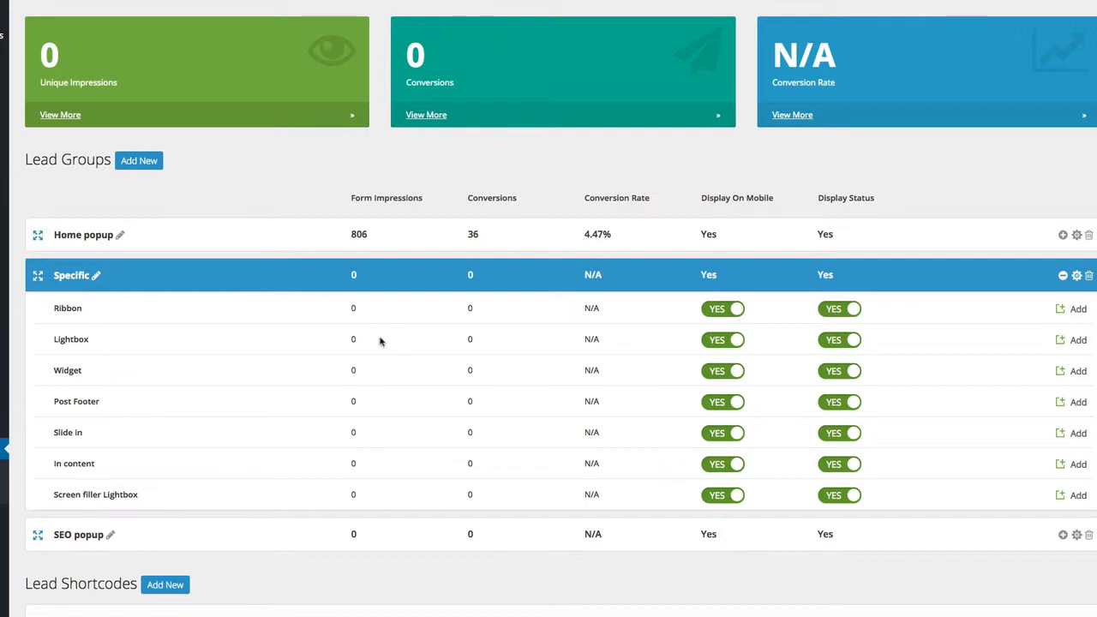
click(1069, 340)
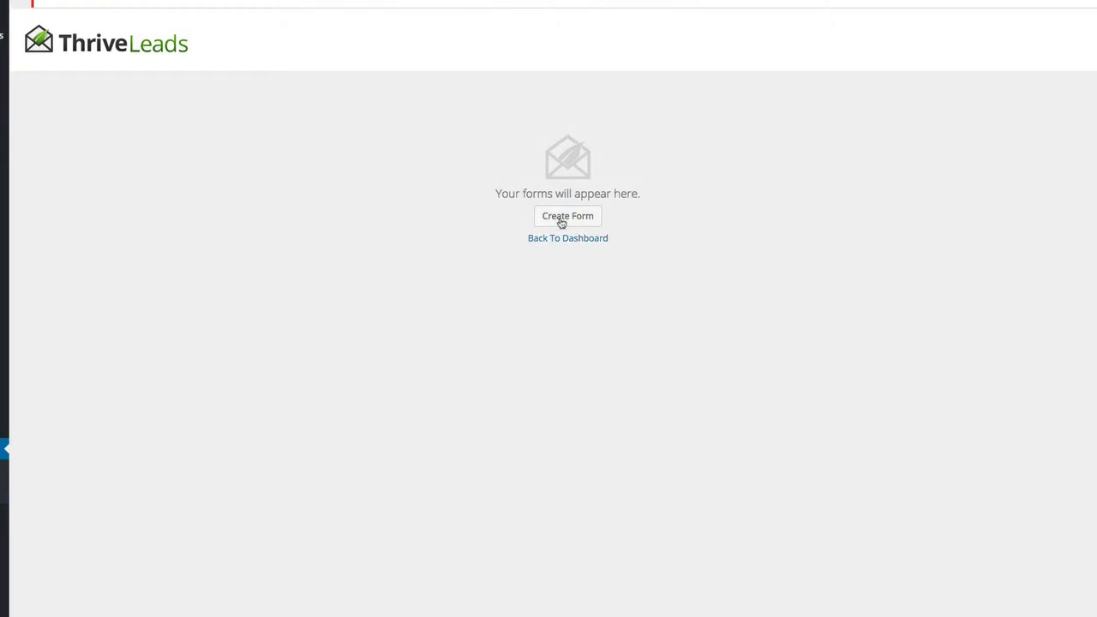
click(562, 221)
text(Lightbox)
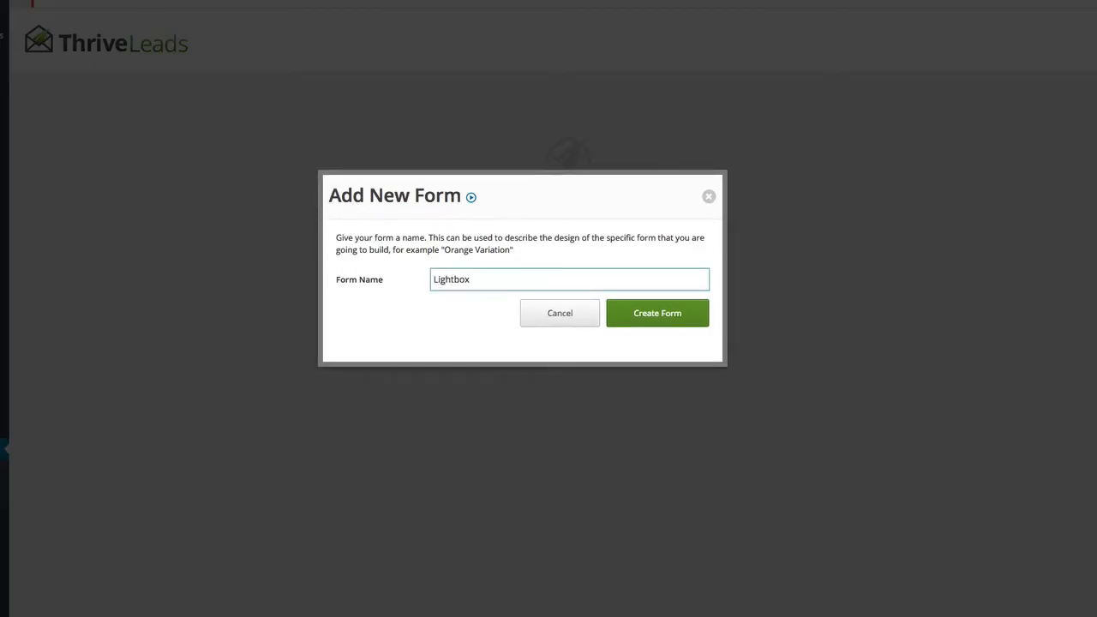
text( Specific)
click(677, 315)
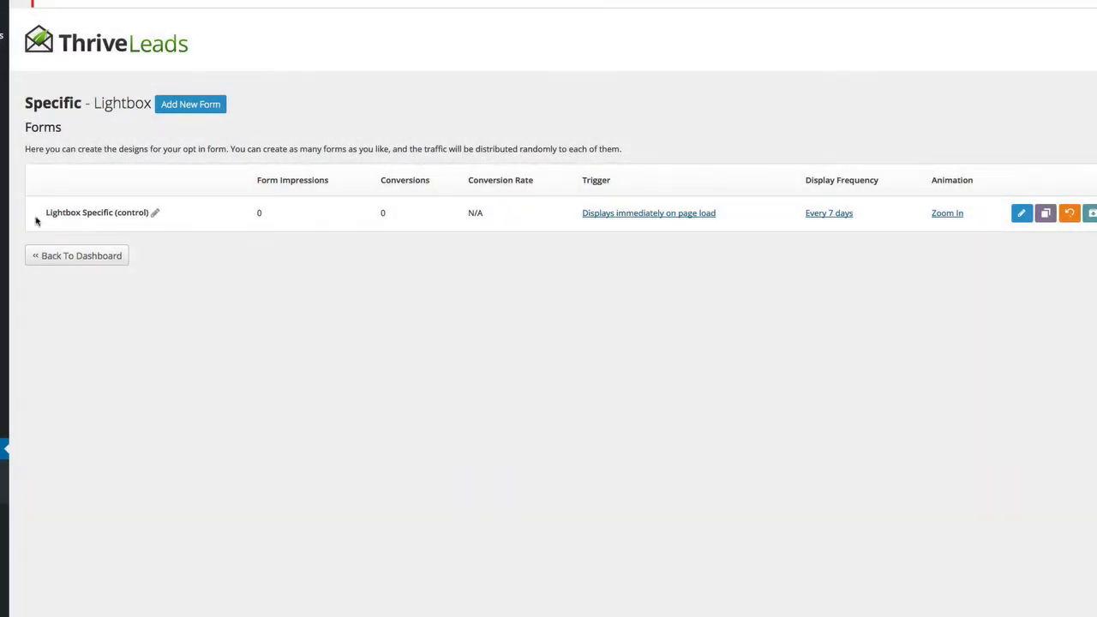
drag(46, 213, 114, 212)
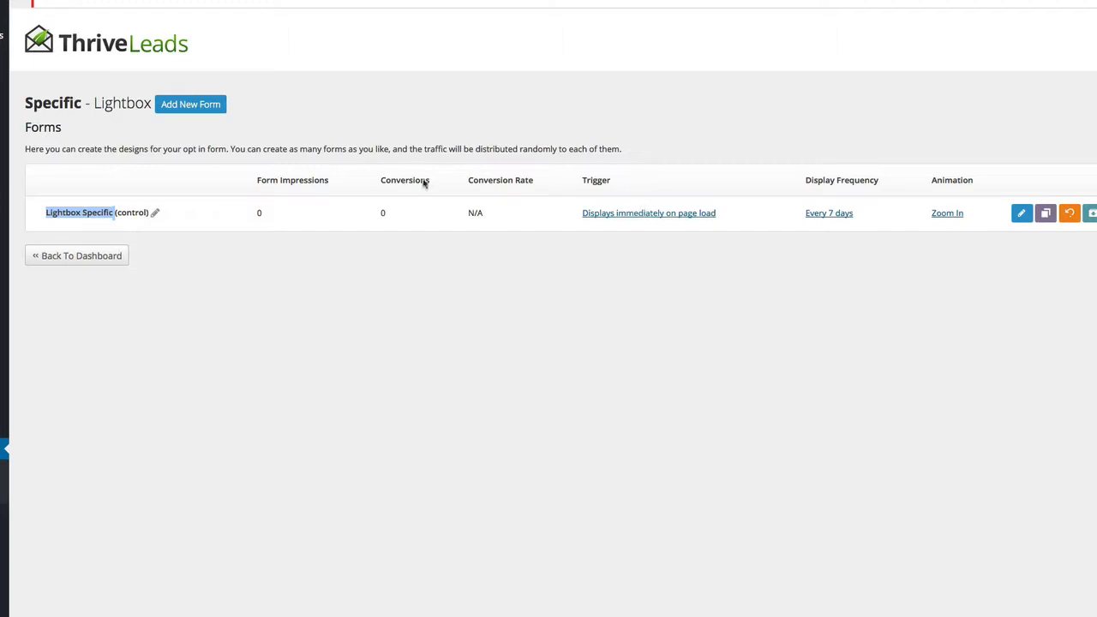
- Set the Lightbox Specific form's trigger to show after a certain period of time, 15 seconds after page load, and save it
click(650, 214)
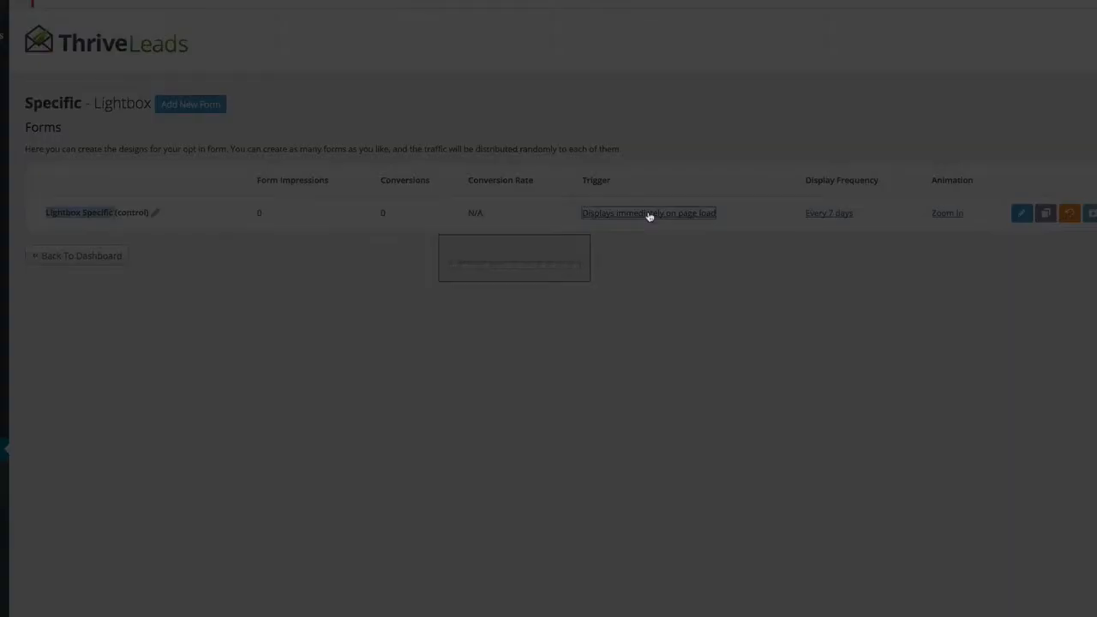
click(505, 267)
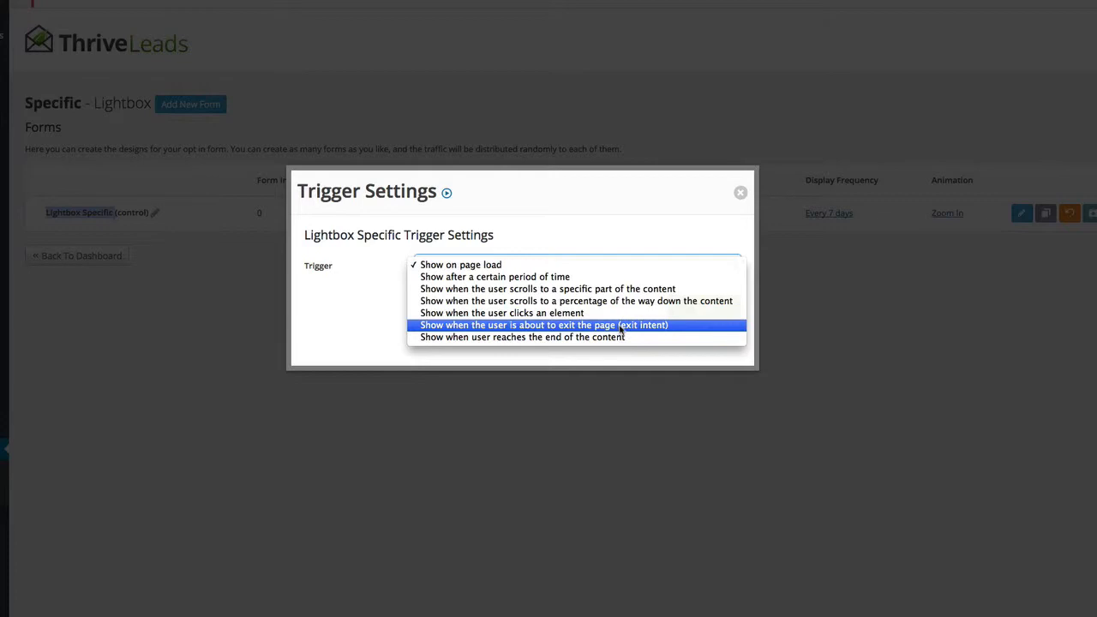
click(611, 278)
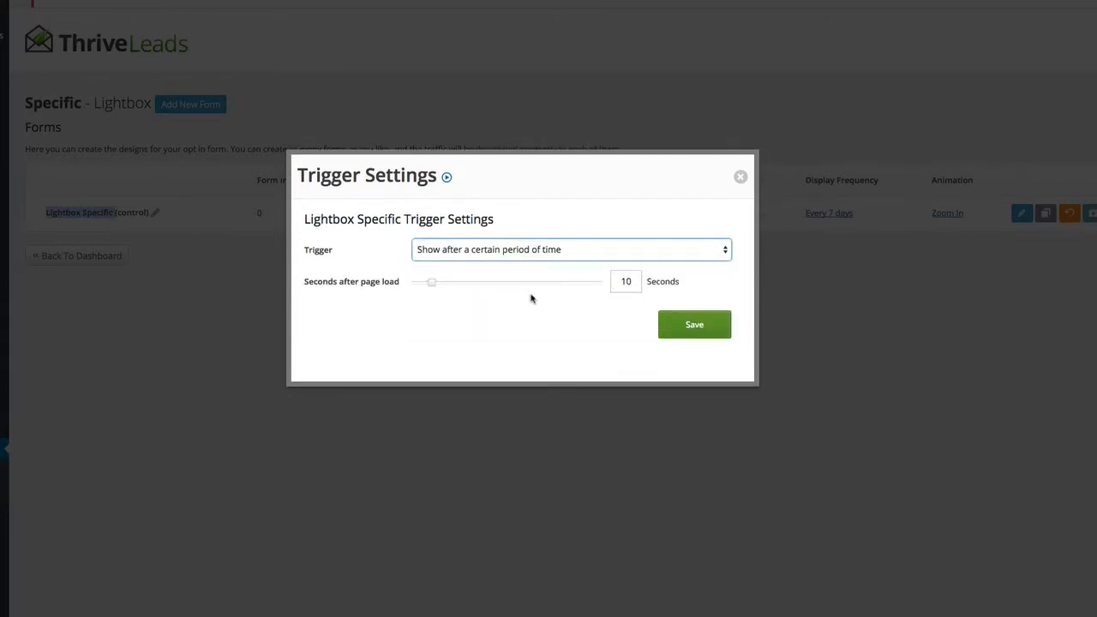
drag(435, 287, 440, 286)
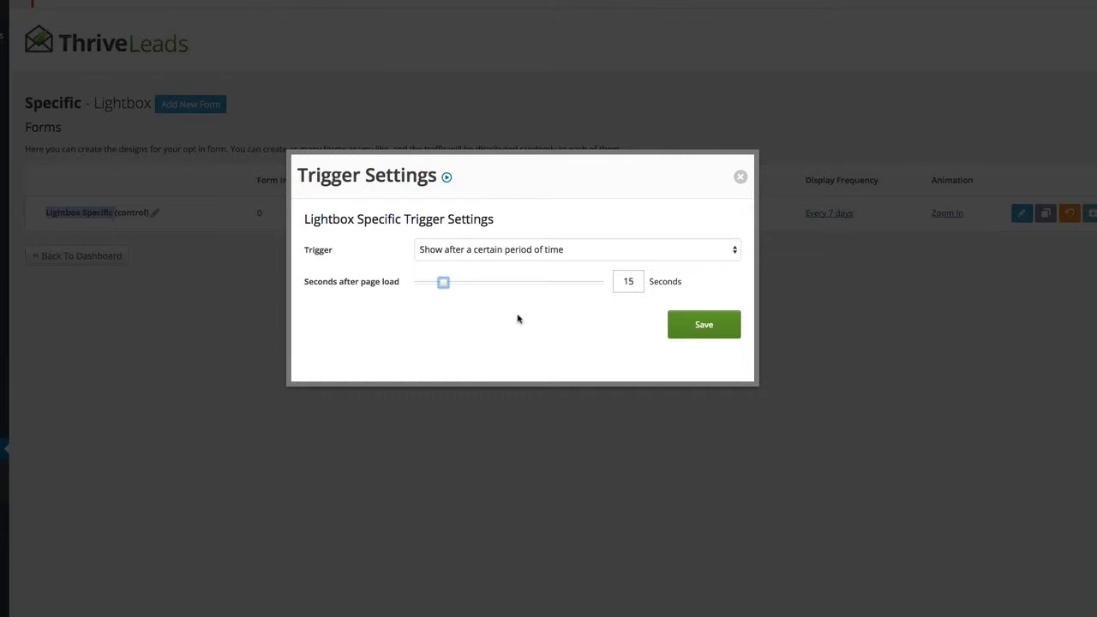
click(703, 331)
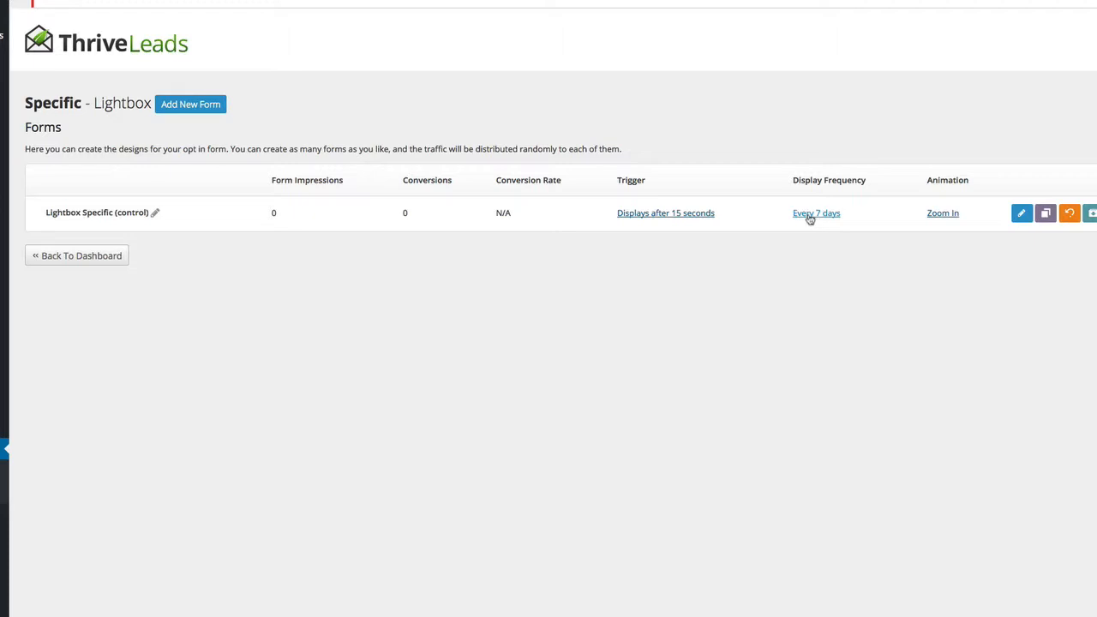
- Set the form's display frequency to once every 30 days and save it
click(811, 216)
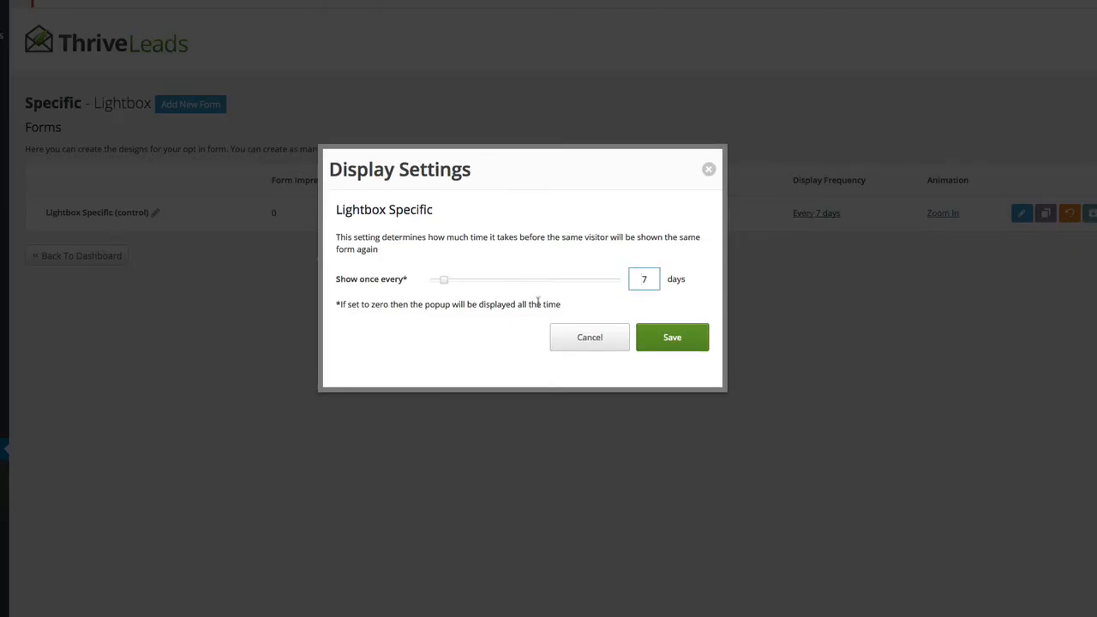
drag(652, 282, 626, 282)
text(30)
click(676, 345)
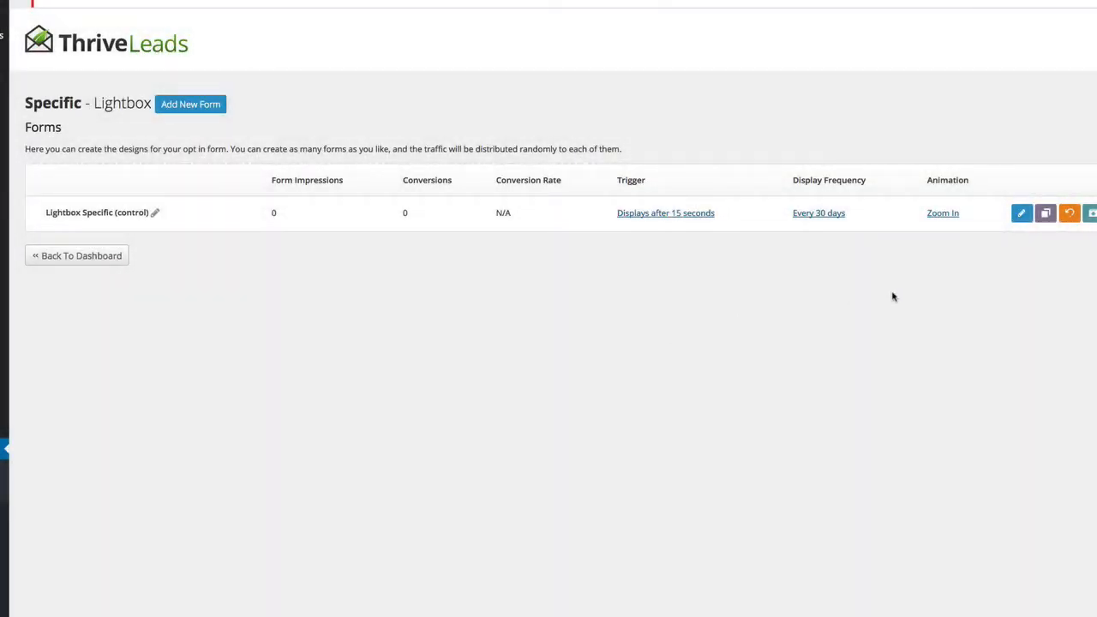
- Preview the Rotational and Slide in from Left animations for the form, and save its animation as Zoom In
click(948, 215)
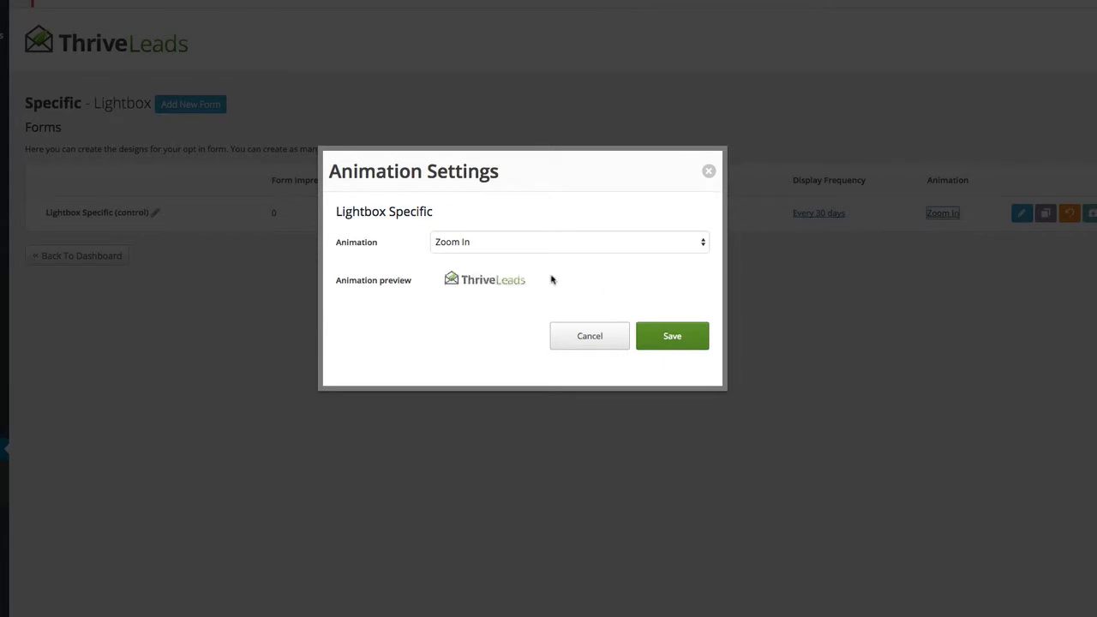
click(554, 244)
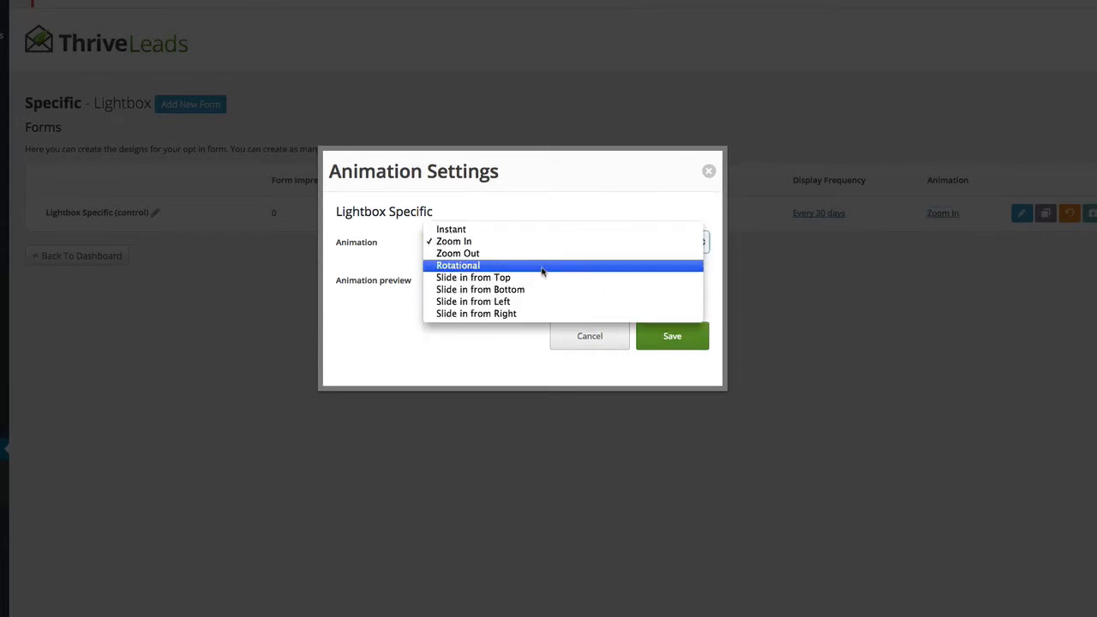
click(543, 271)
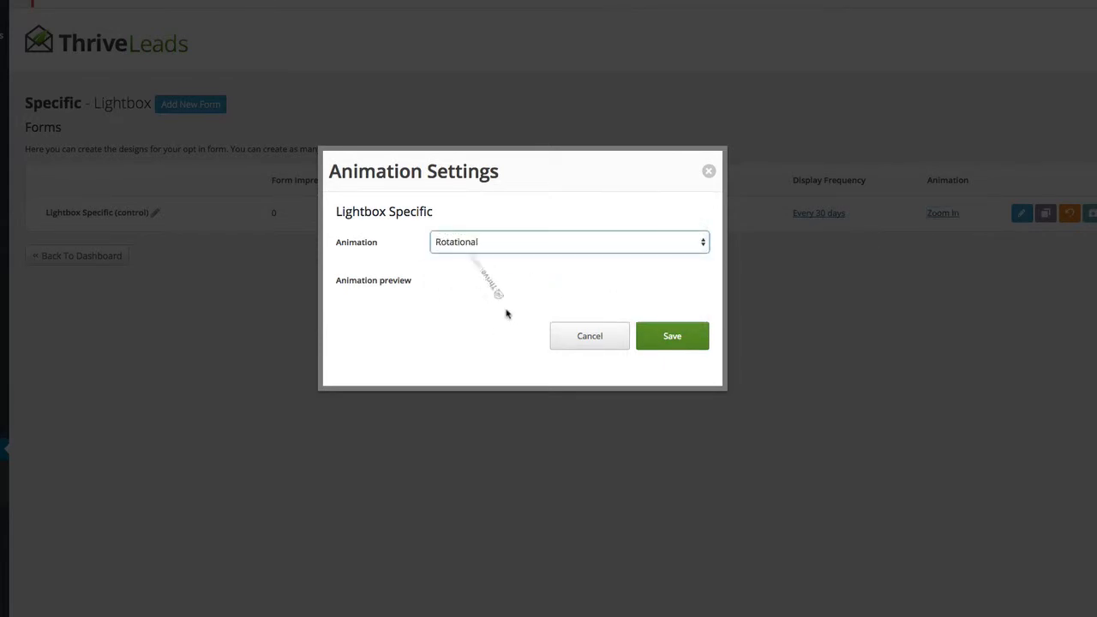
click(502, 248)
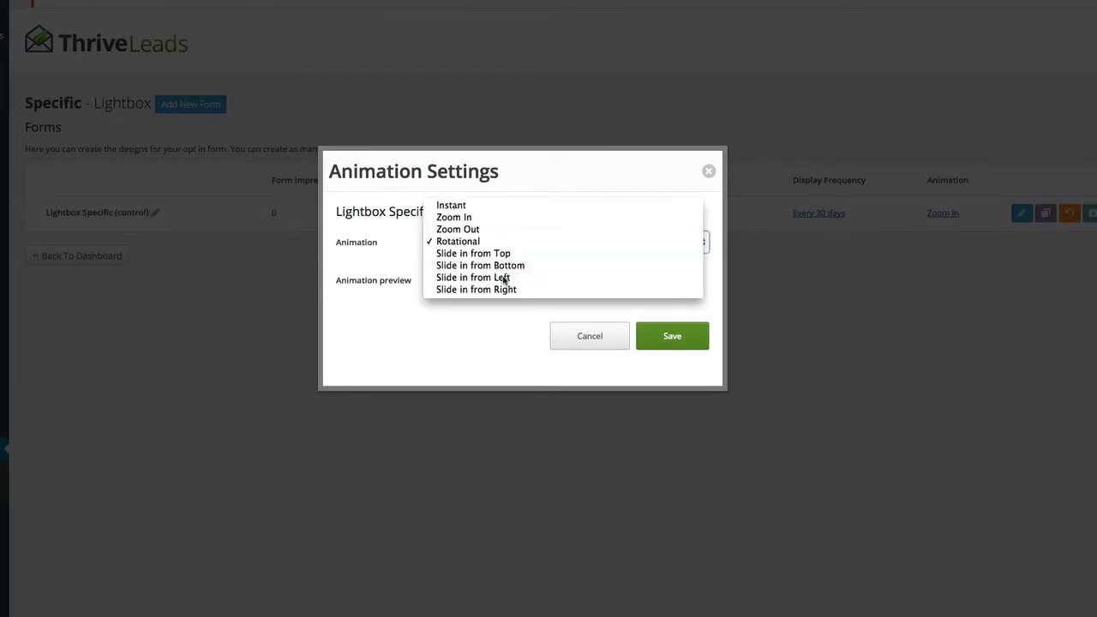
click(504, 278)
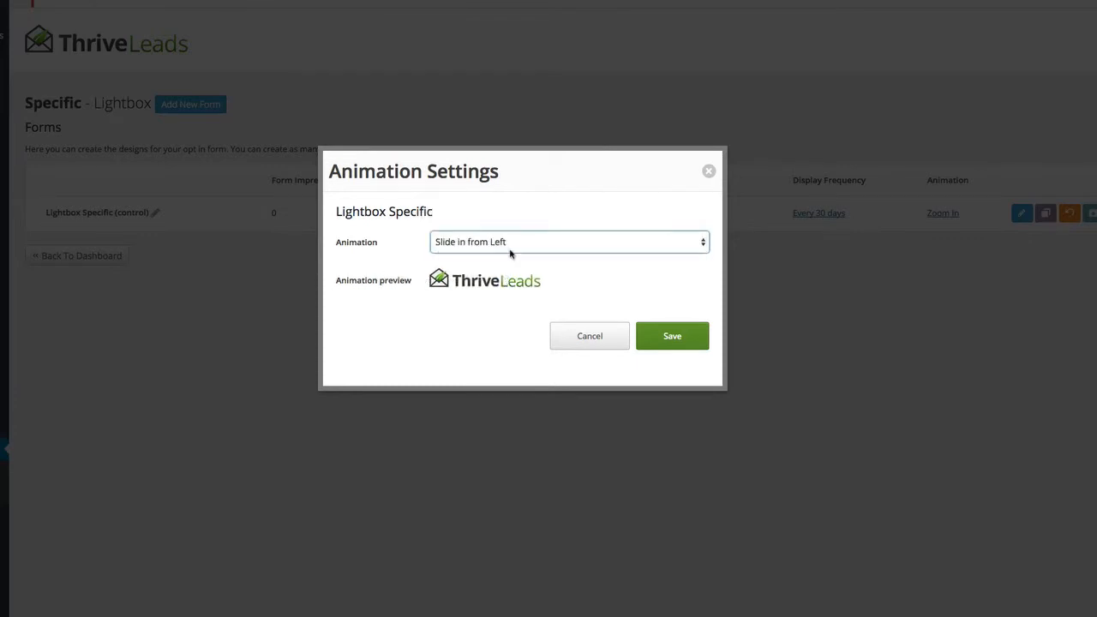
click(510, 250)
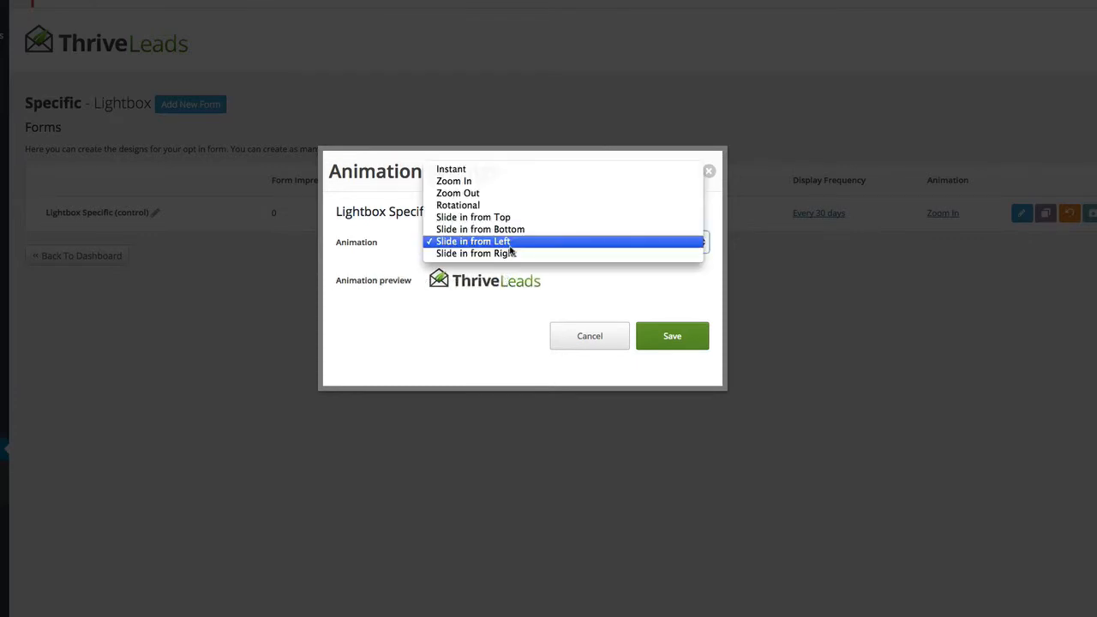
click(507, 182)
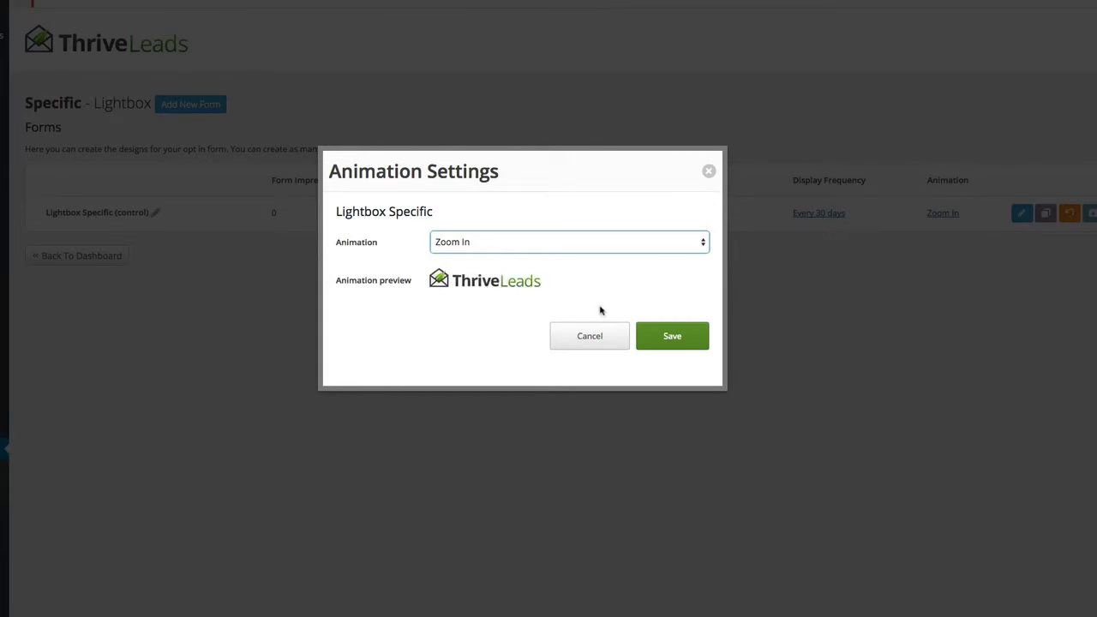
click(674, 339)
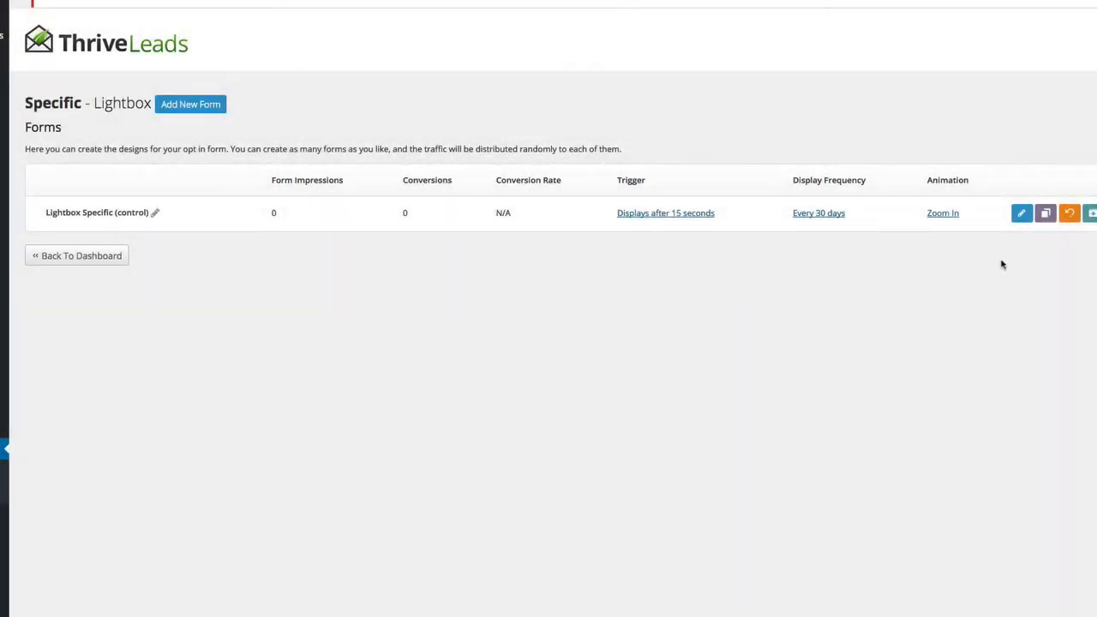
- Open the Lightbox Specific form's design for editing and apply the opt-in template Lightbox Set 002 v2
click(1021, 214)
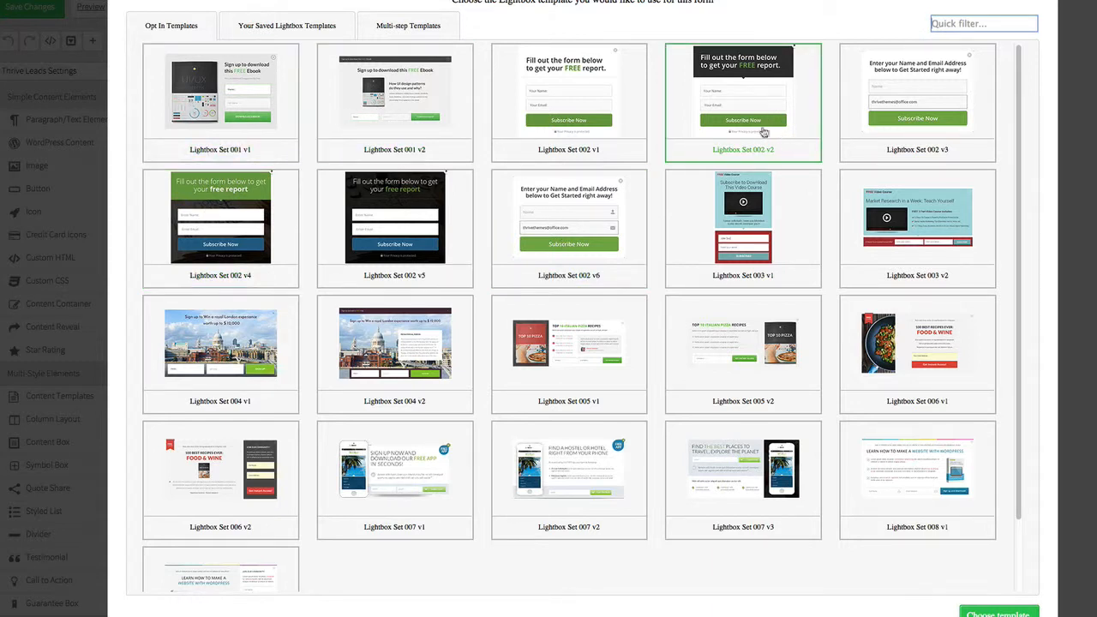
click(747, 86)
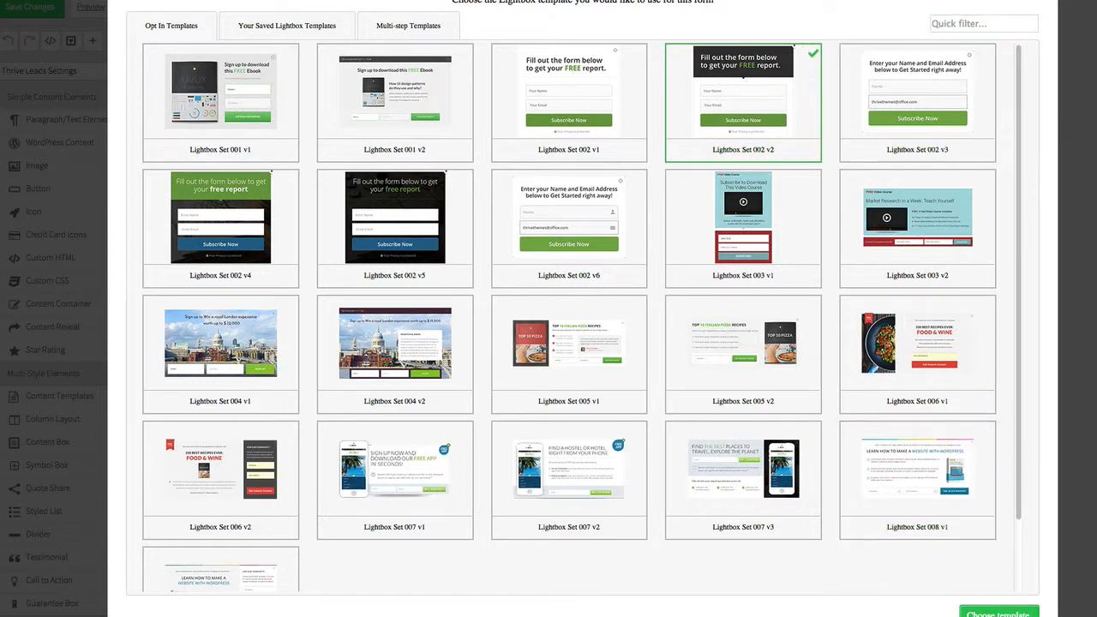
click(995, 613)
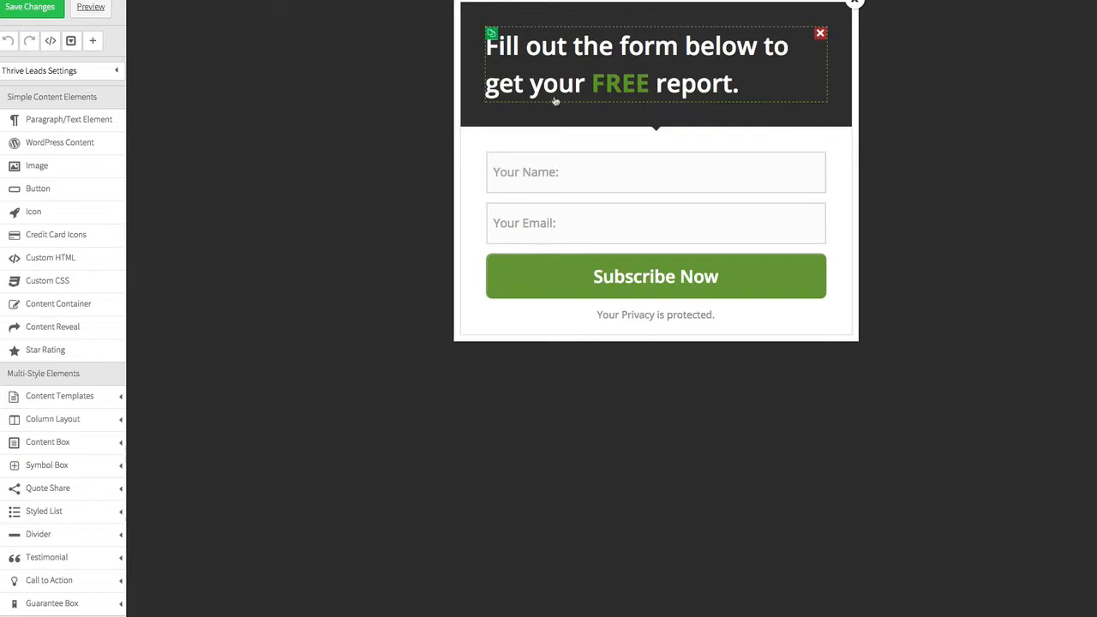
- Replace the lightbox headline with "Get my latest tips and tricks - sign up below"
click(593, 50)
drag(788, 47, 488, 48)
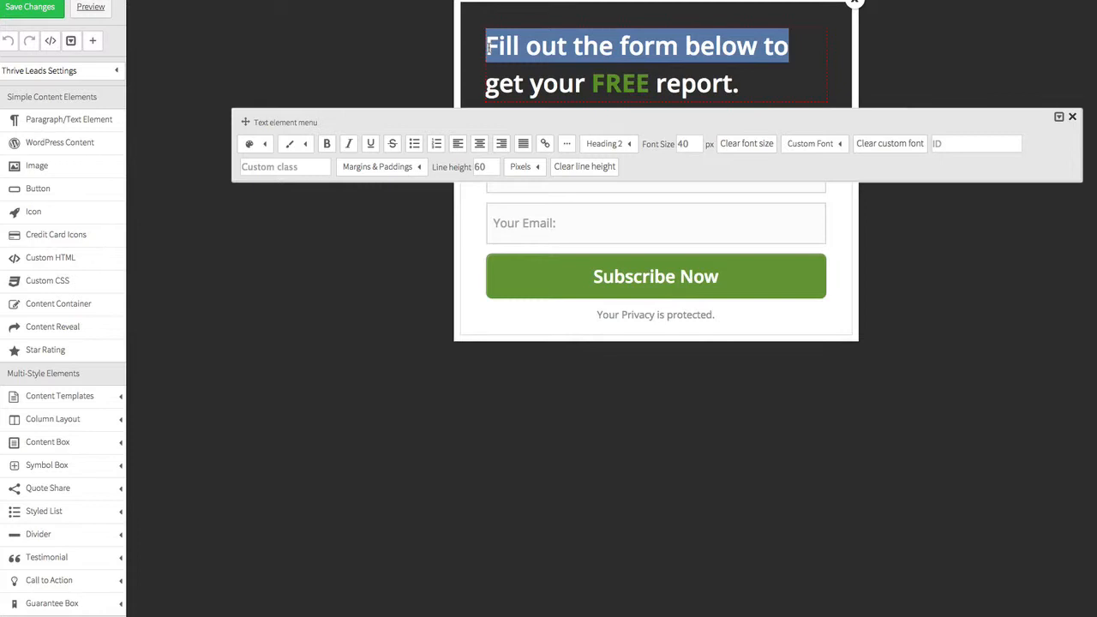
text(Get my latest )
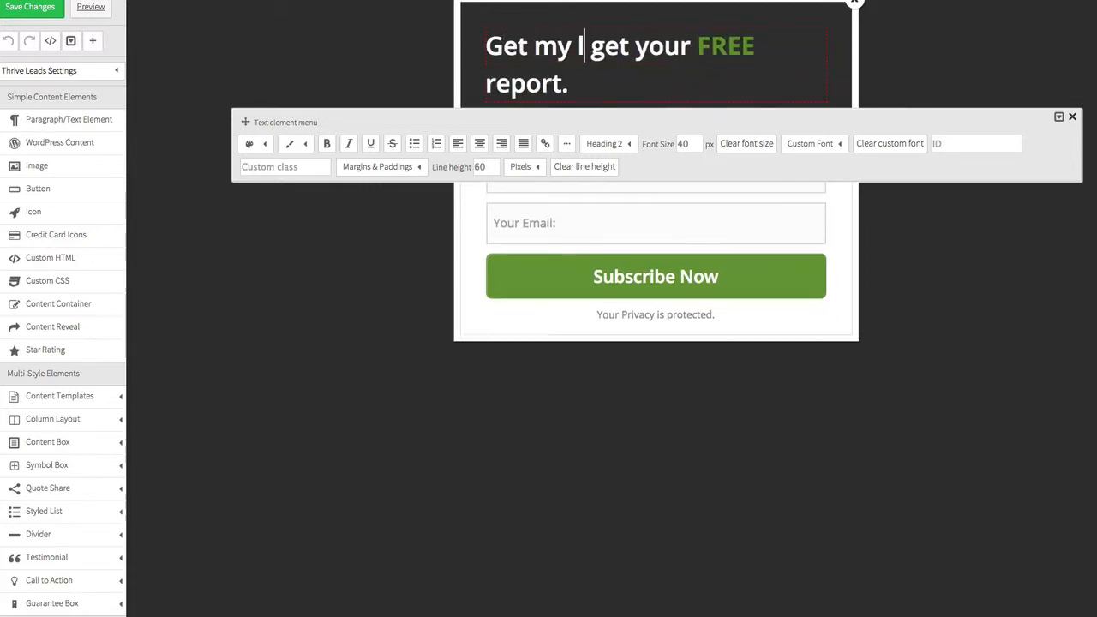
text(tips and tricks)
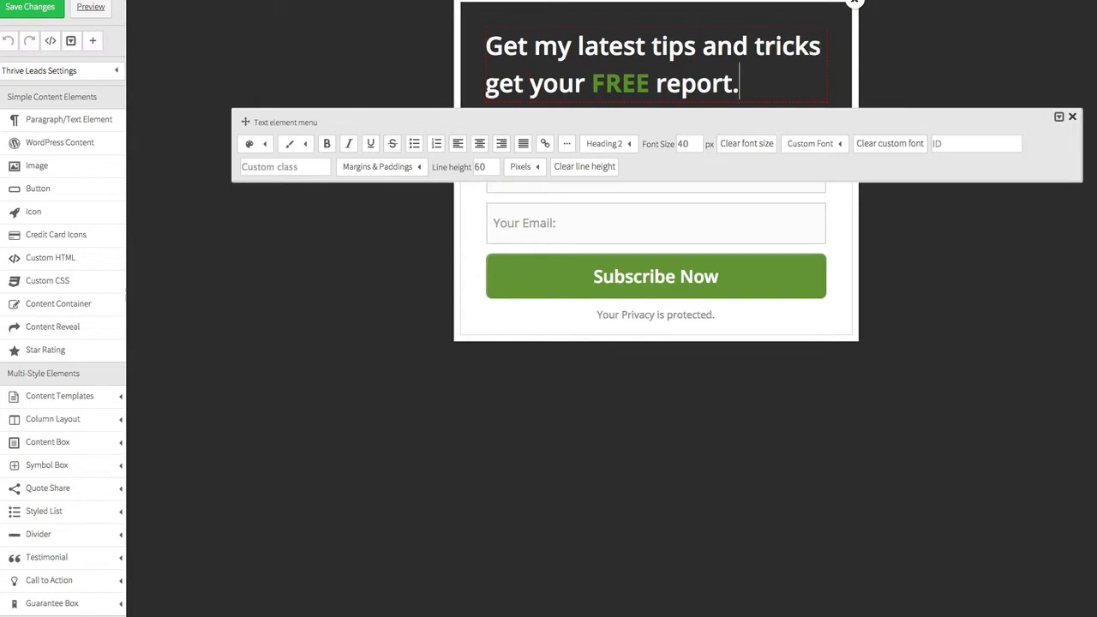
key(shift+Home)
key(BackSpace)
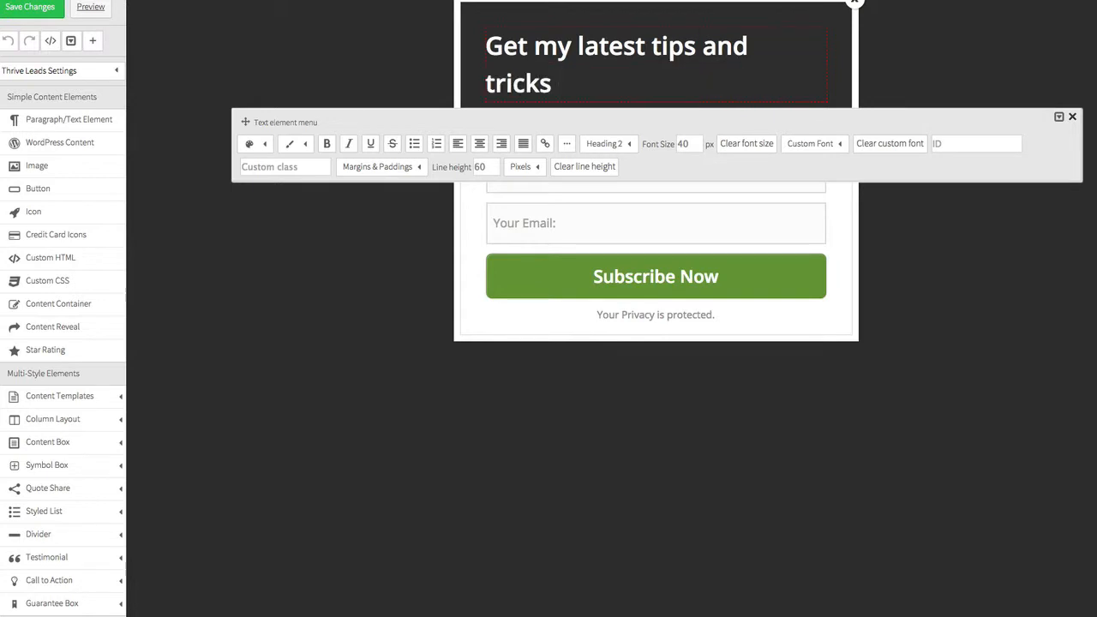
text(- sign)
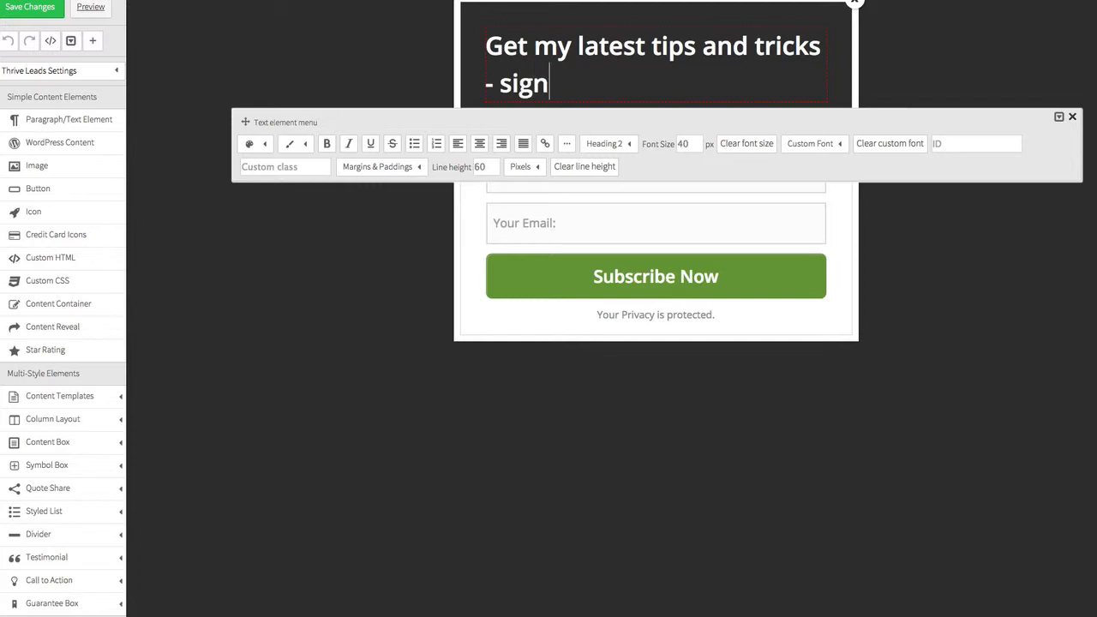
text( up below)
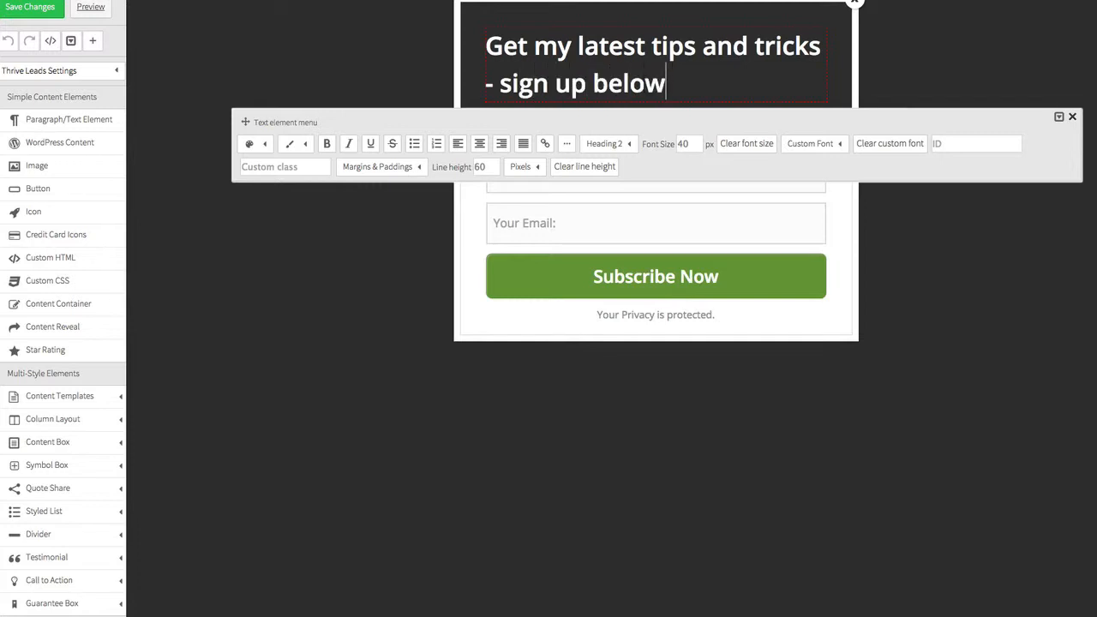
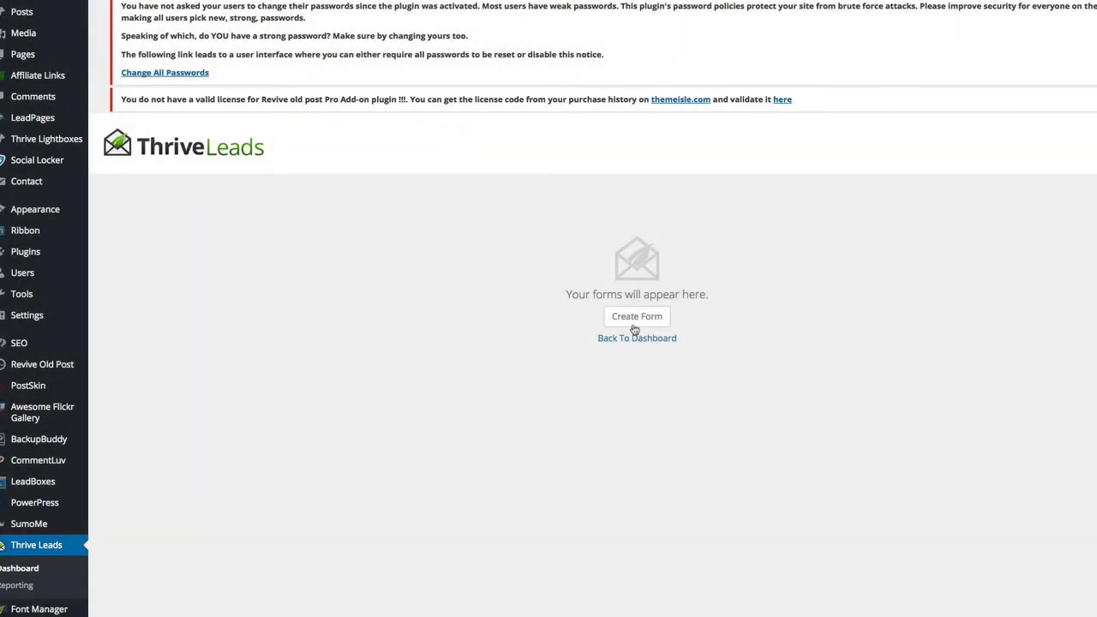
- Create a new form named "ribbon" for the Specific lead group's Ribbon type
click(635, 317)
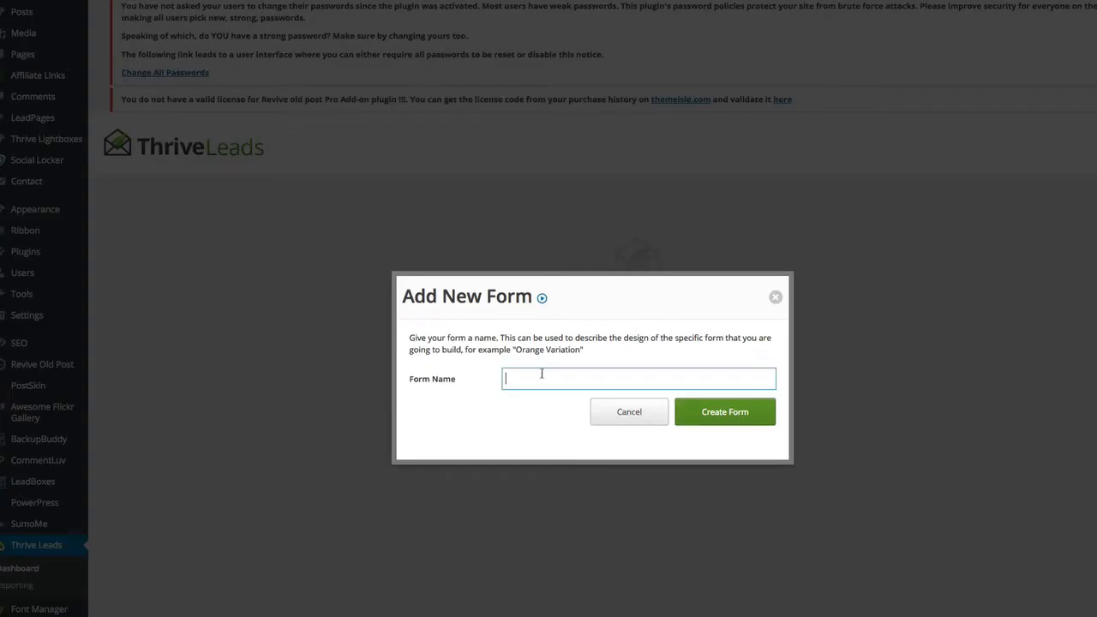
text(ribbon)
click(726, 412)
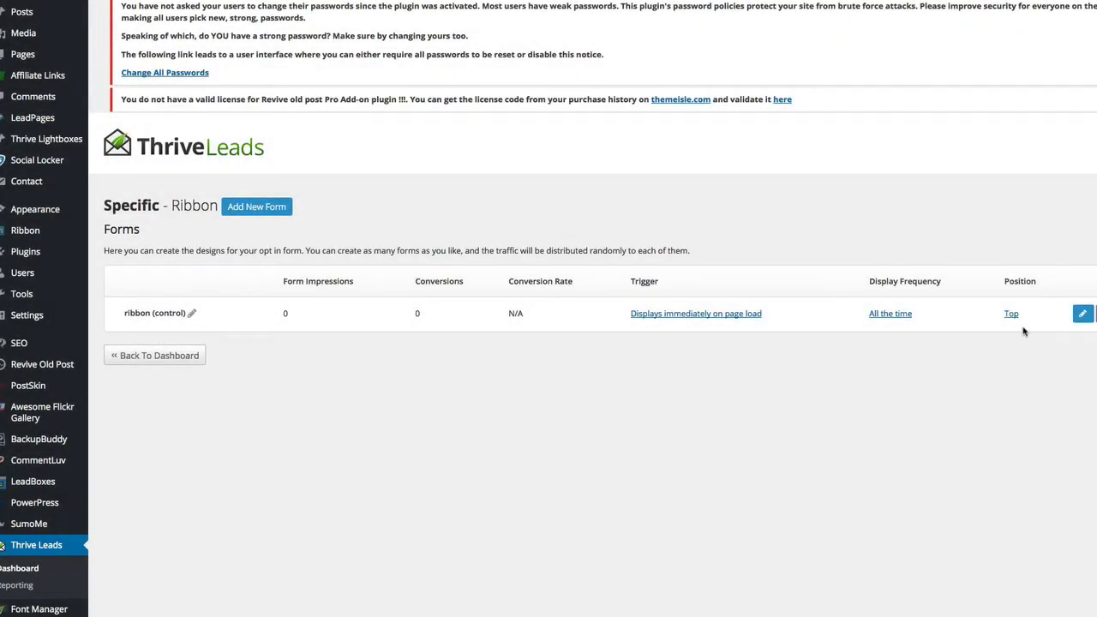
- Open the ribbon form's design for editing and apply the opt-in template Ribbon Set 001
click(1082, 318)
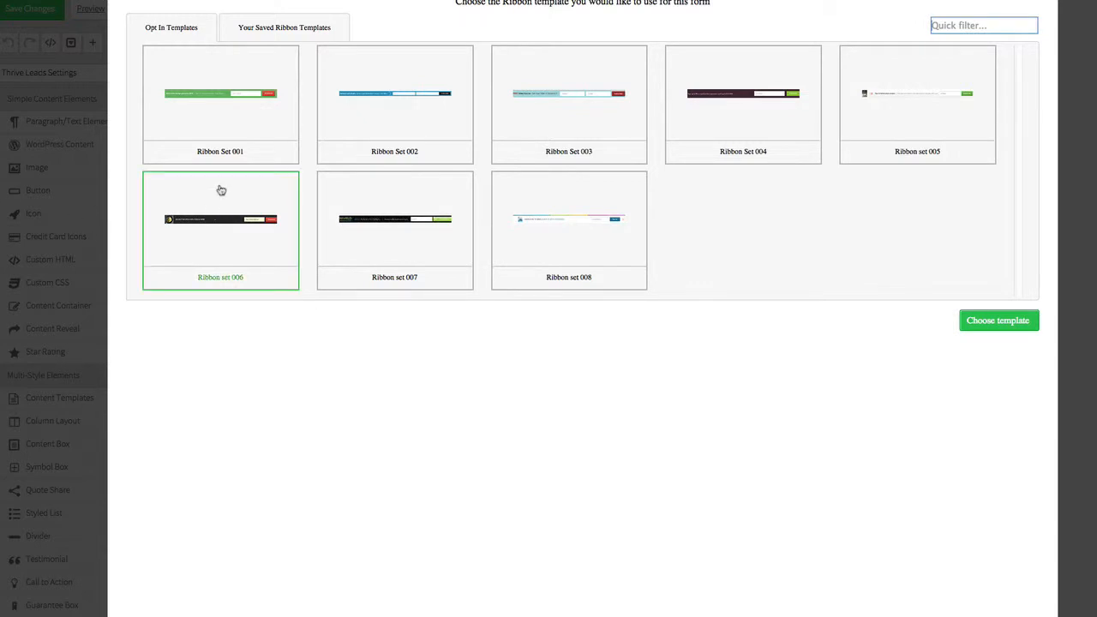
click(230, 114)
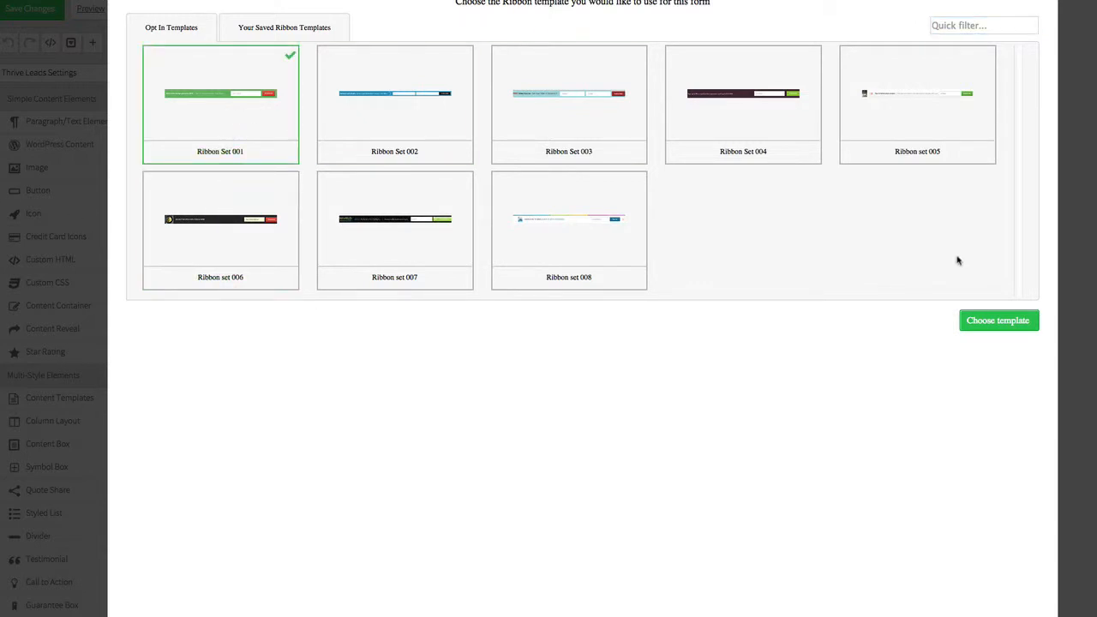
click(1003, 328)
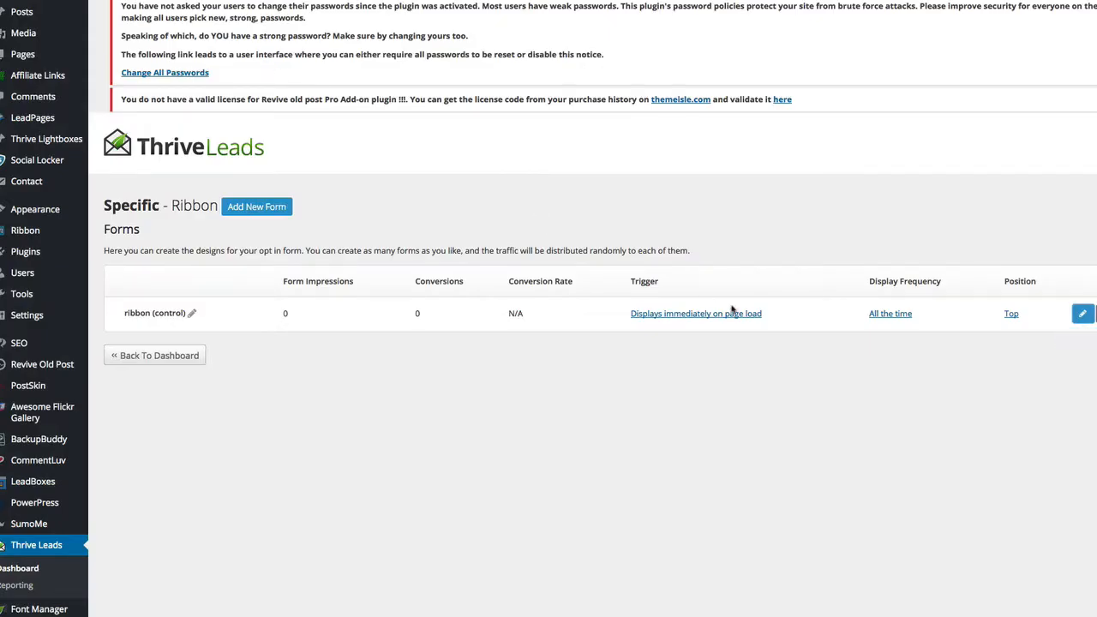
- Review the ribbon form's display frequency and position options, closing both settings without changing them
click(896, 314)
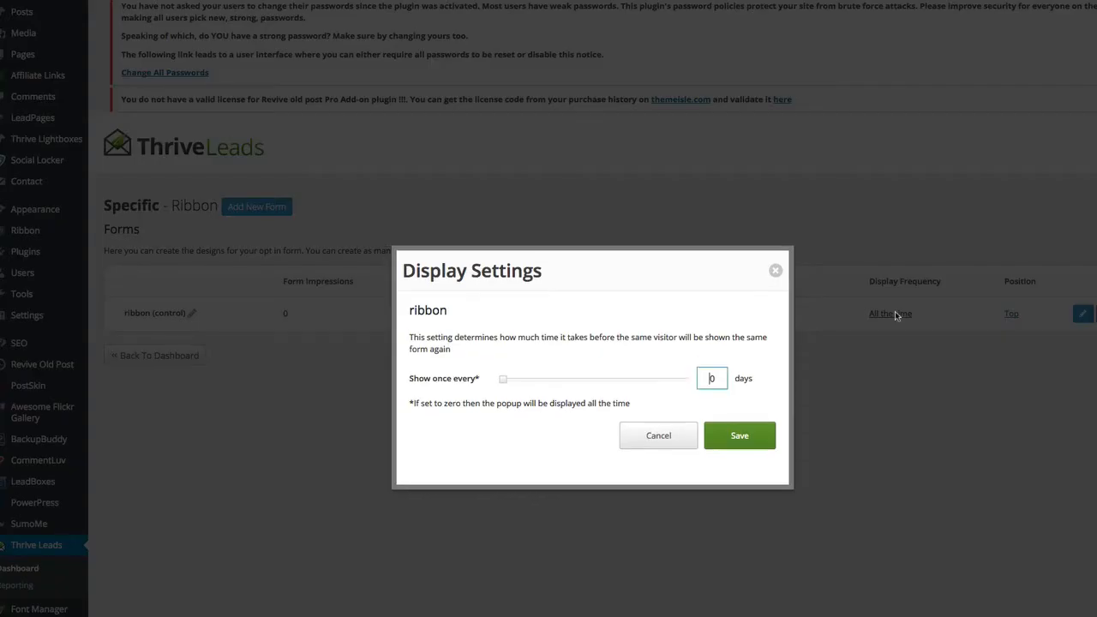
click(776, 272)
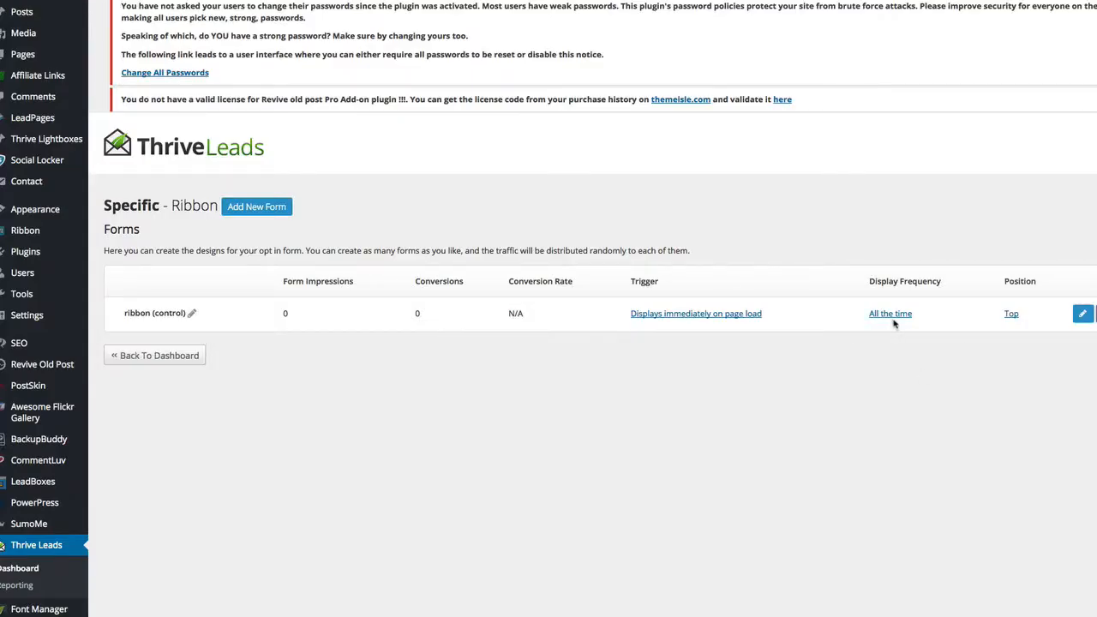
click(1012, 315)
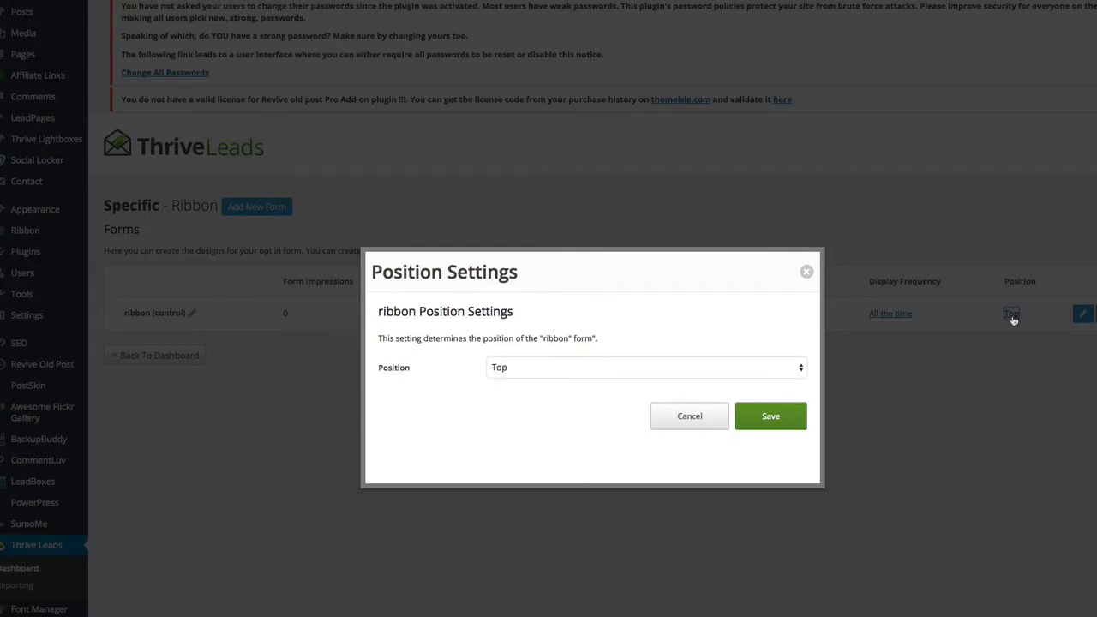
click(712, 368)
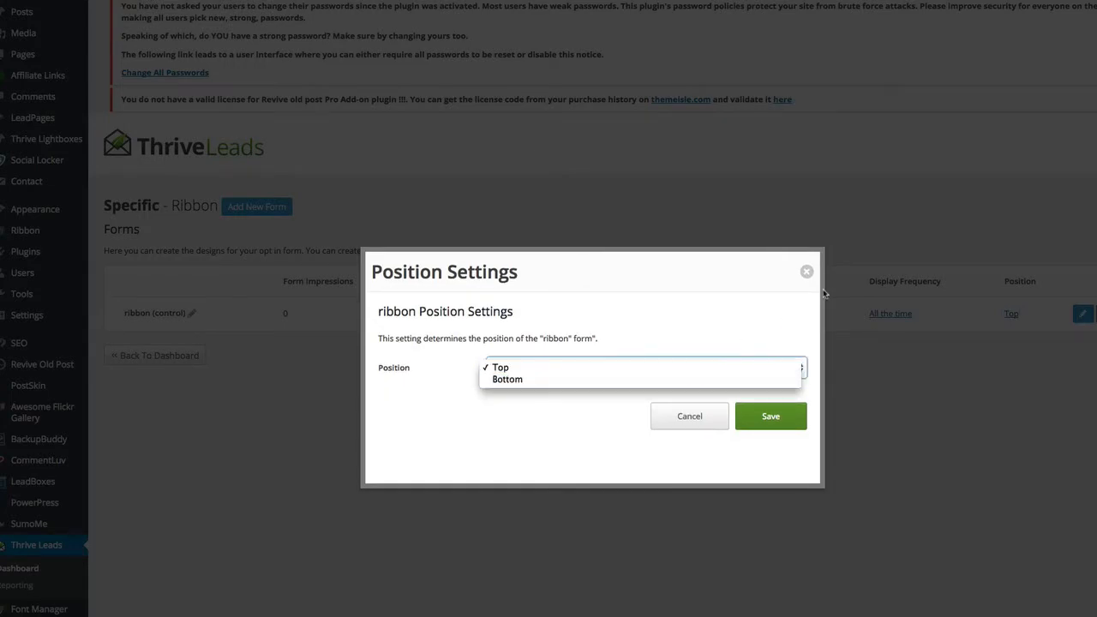
click(807, 273)
click(806, 273)
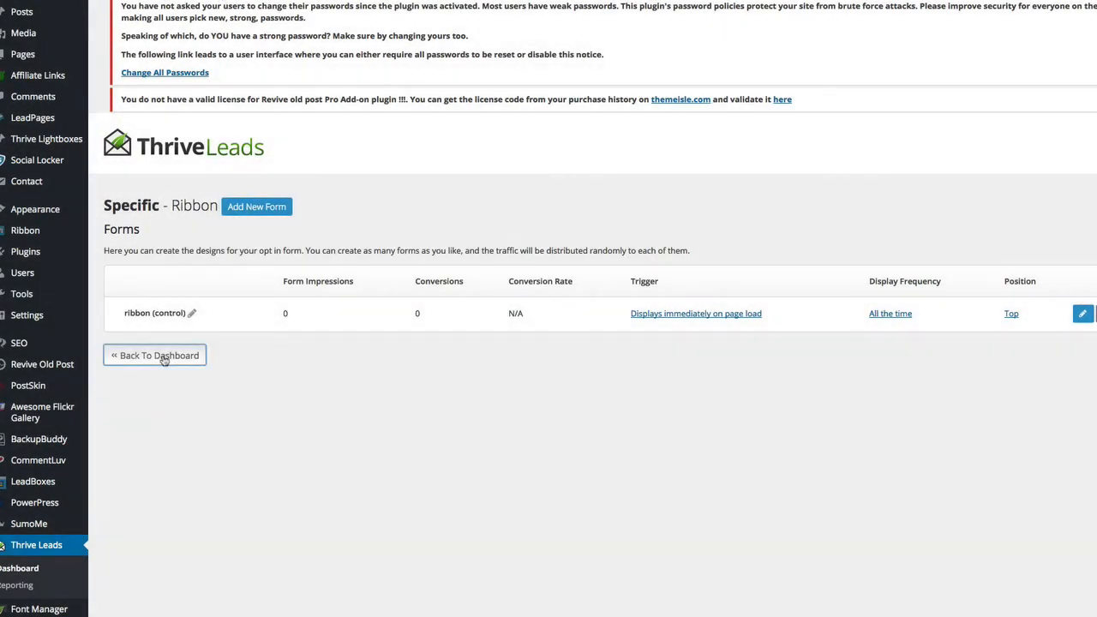
- Clone the Lightbox Specific form in the Specific lead group and open the copy's design for editing
click(163, 356)
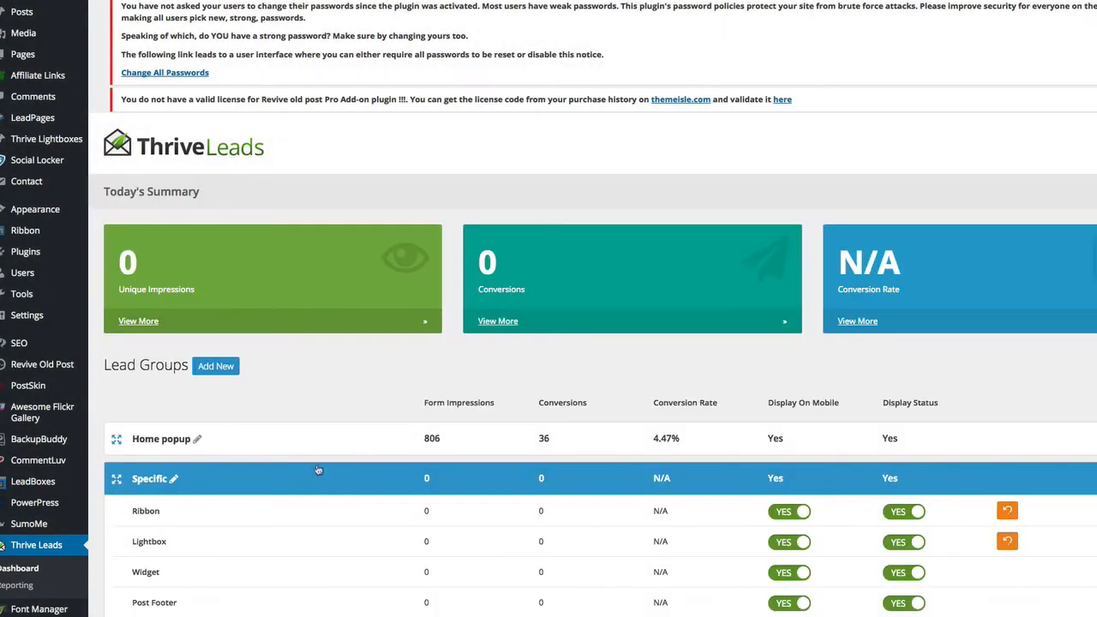
scroll(294, 417, down, 5)
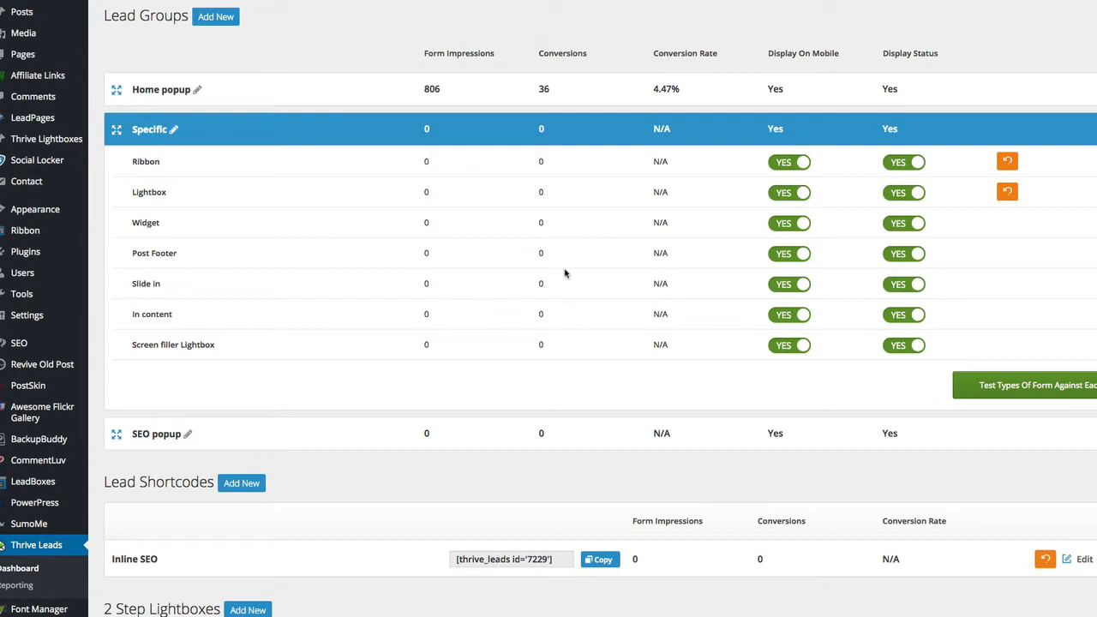
scroll(565, 272, up, 3)
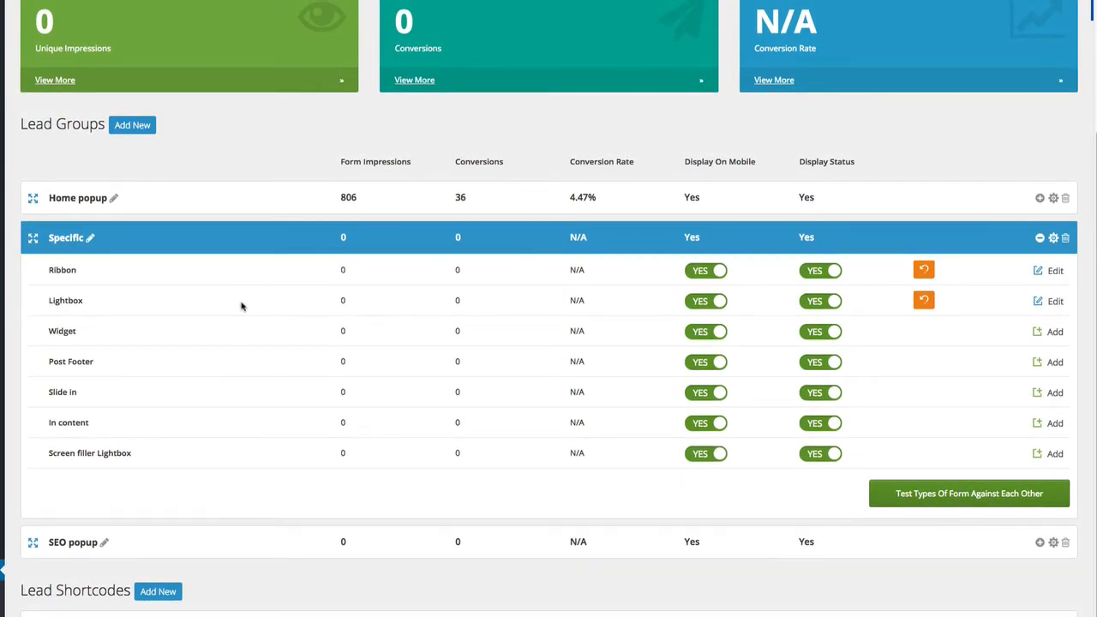
click(1035, 299)
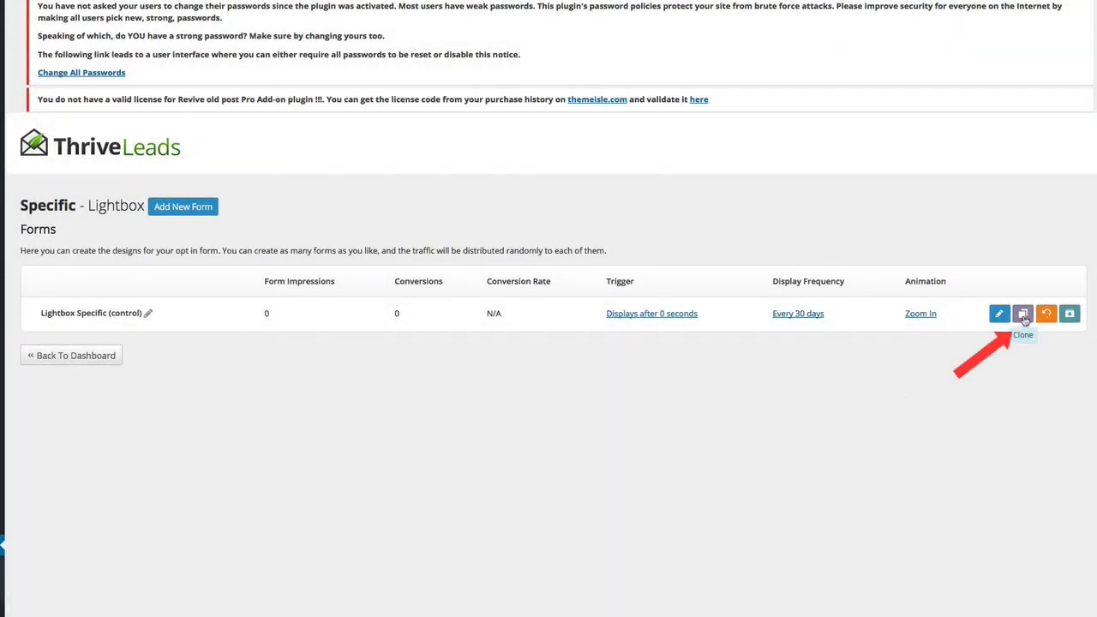
click(1026, 319)
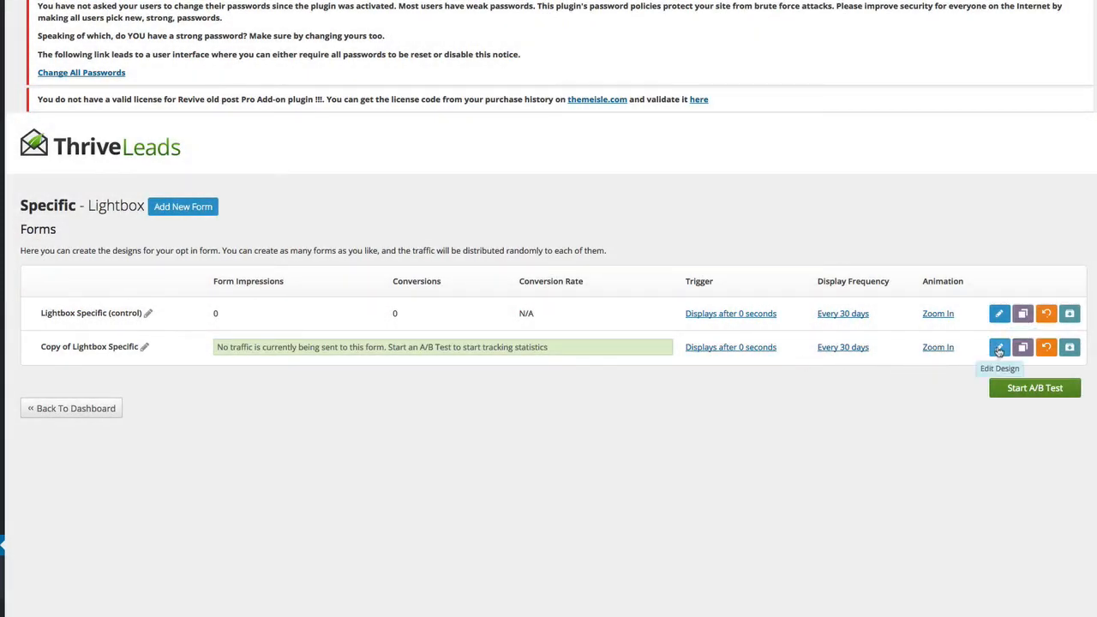
click(1000, 350)
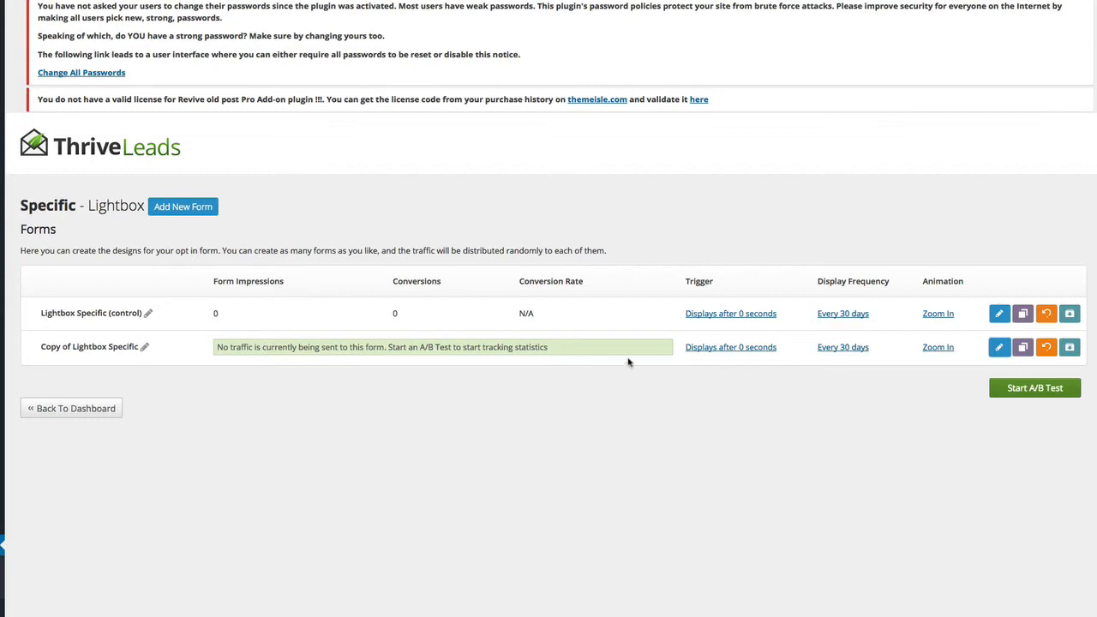
- Examine the automatic winner settings for a new A/B test of the two lightbox forms, without starting the test
click(1030, 393)
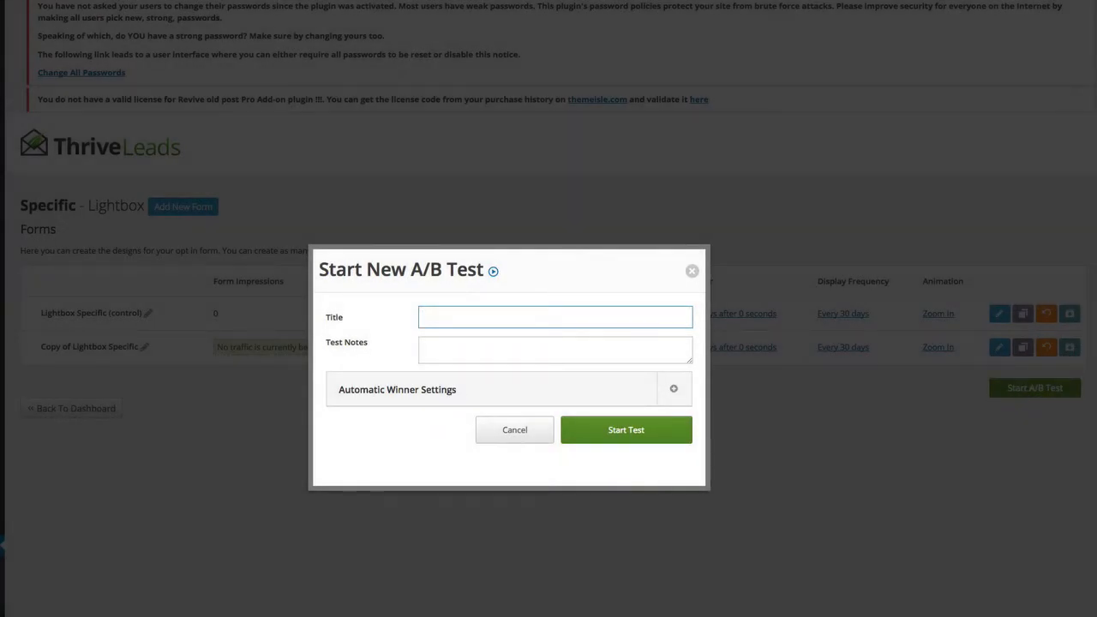
click(632, 391)
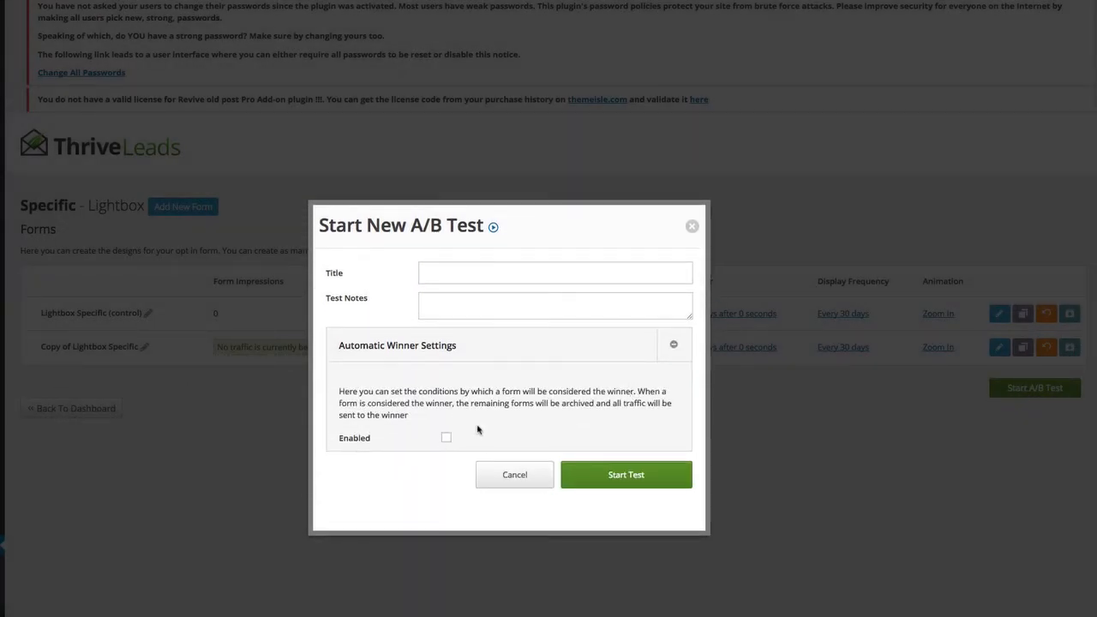
click(691, 226)
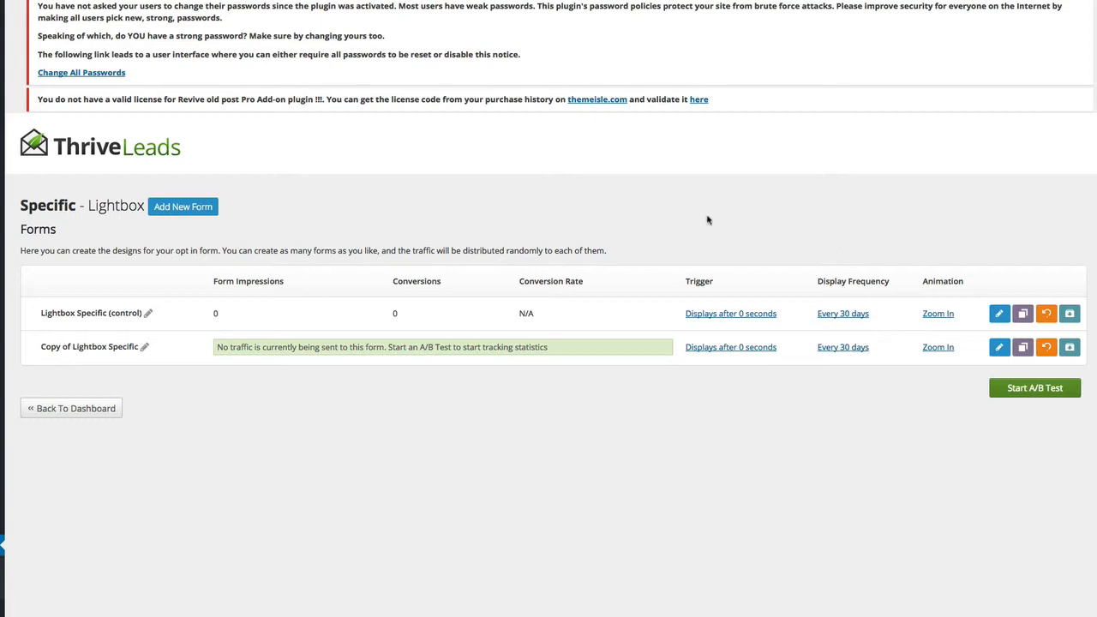
- Open the Inline SEO lead shortcode from the dashboard and view its SEO form's design
click(102, 404)
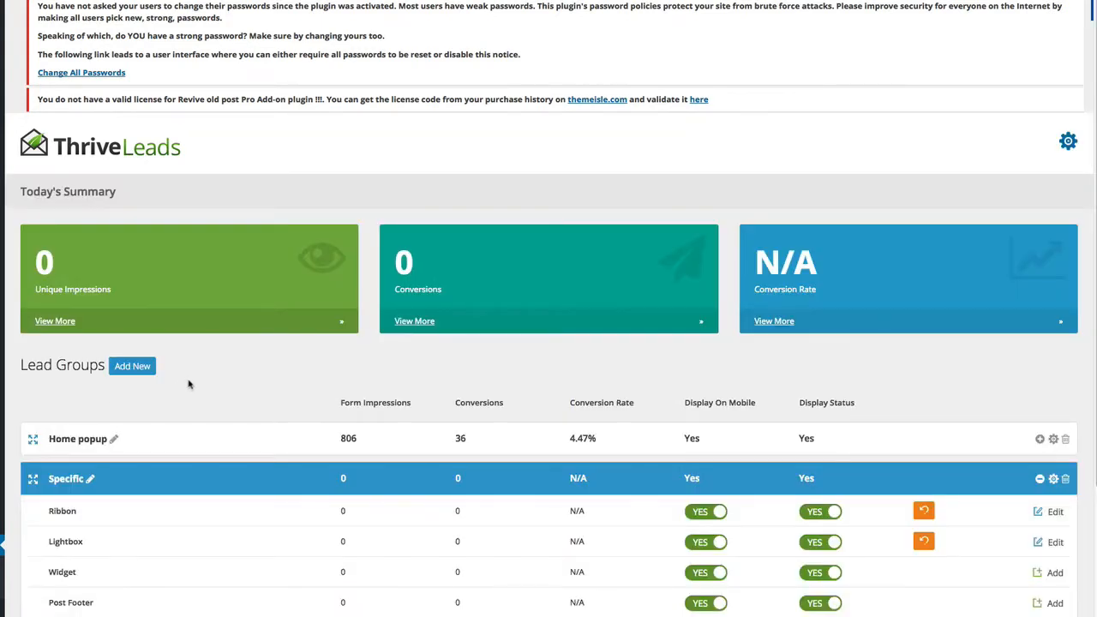
scroll(190, 384, down, 3)
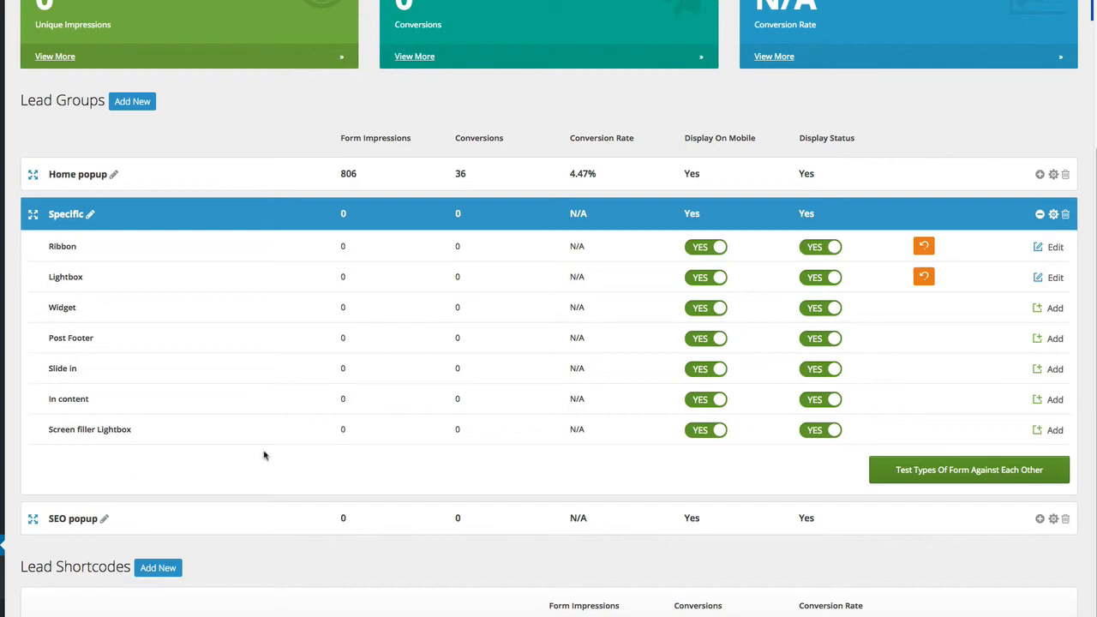
scroll(237, 385, down, 2)
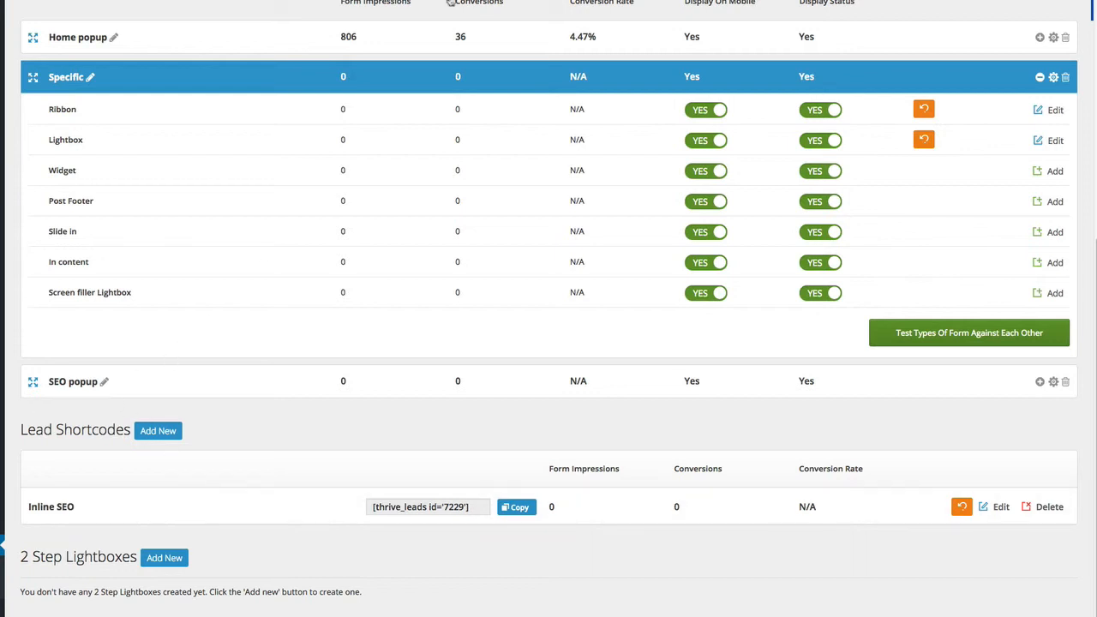
scroll(331, 455, down, 1)
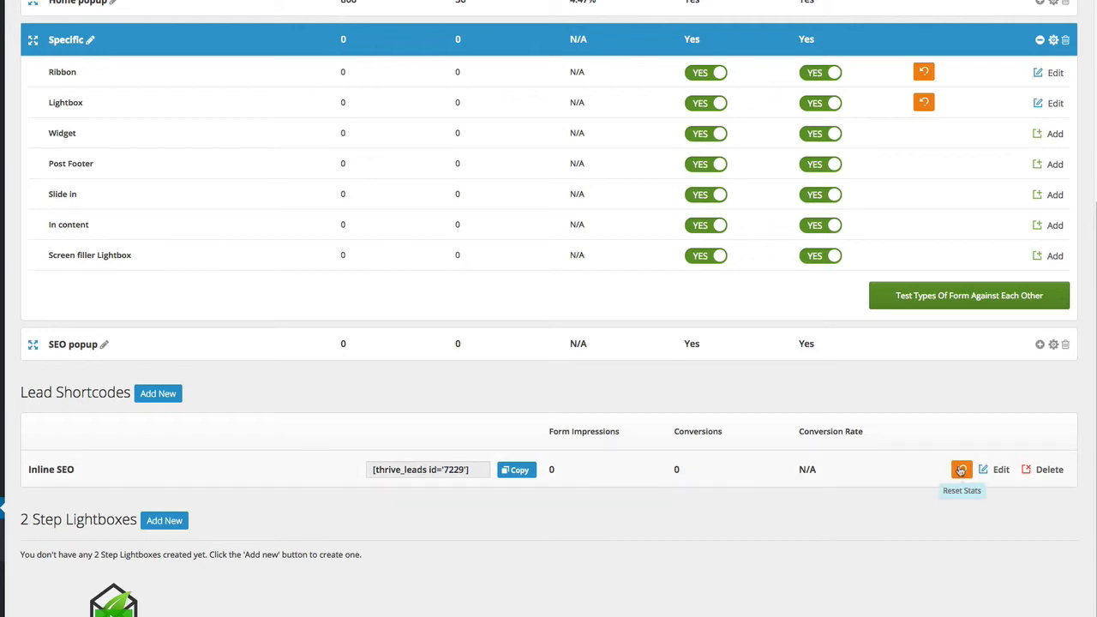
click(996, 471)
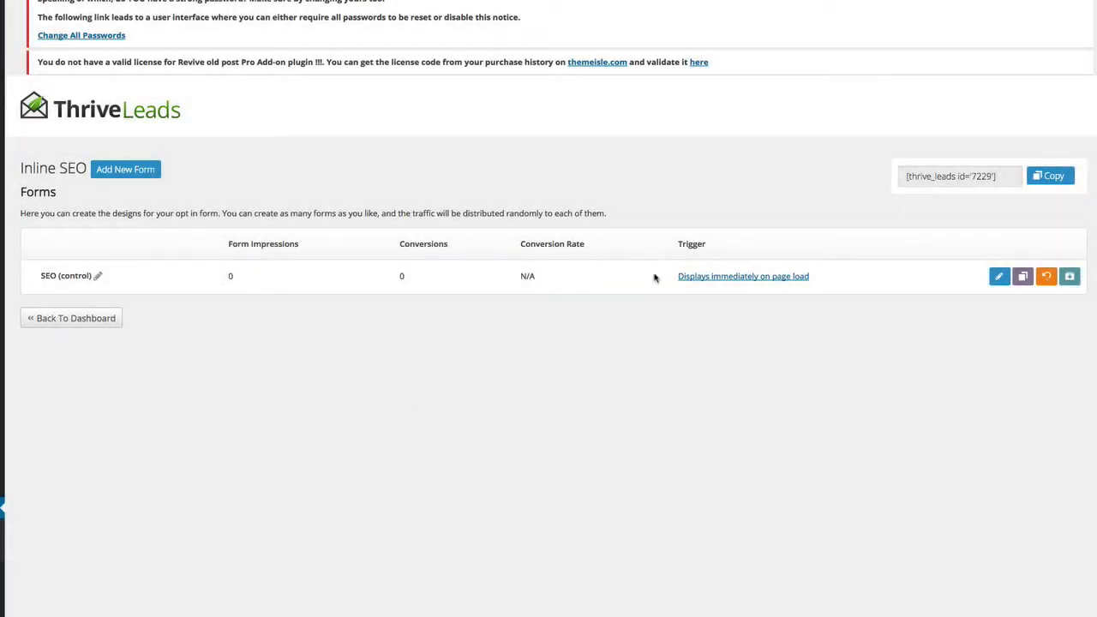
click(998, 277)
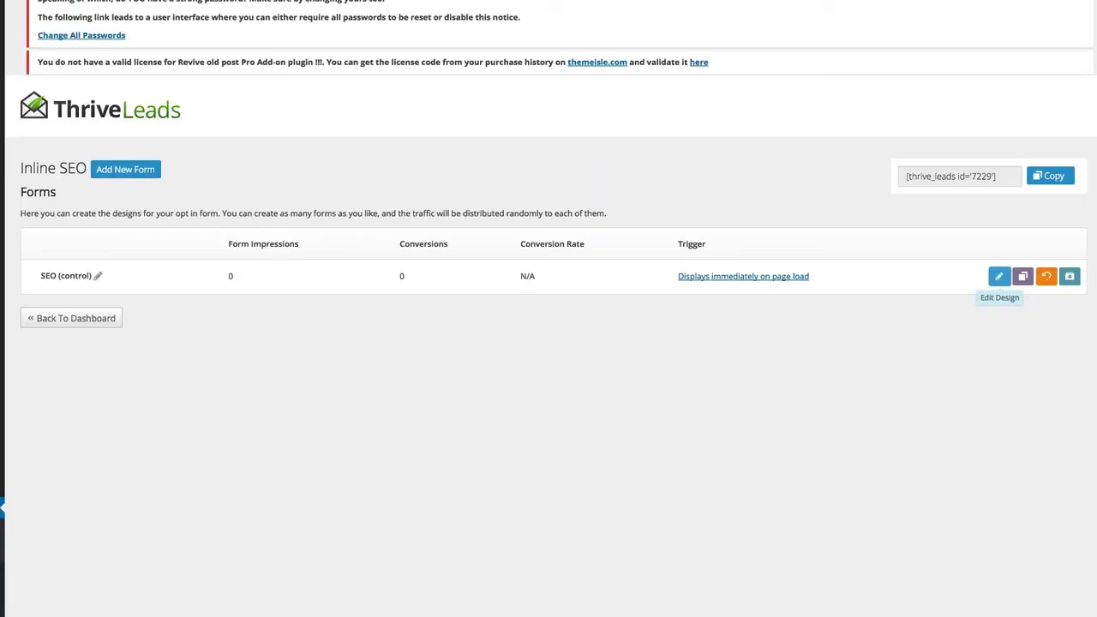
- Return to the dashboard and select the Inline SEO lead shortcode's code, [thrive_leads id='7229']
click(73, 319)
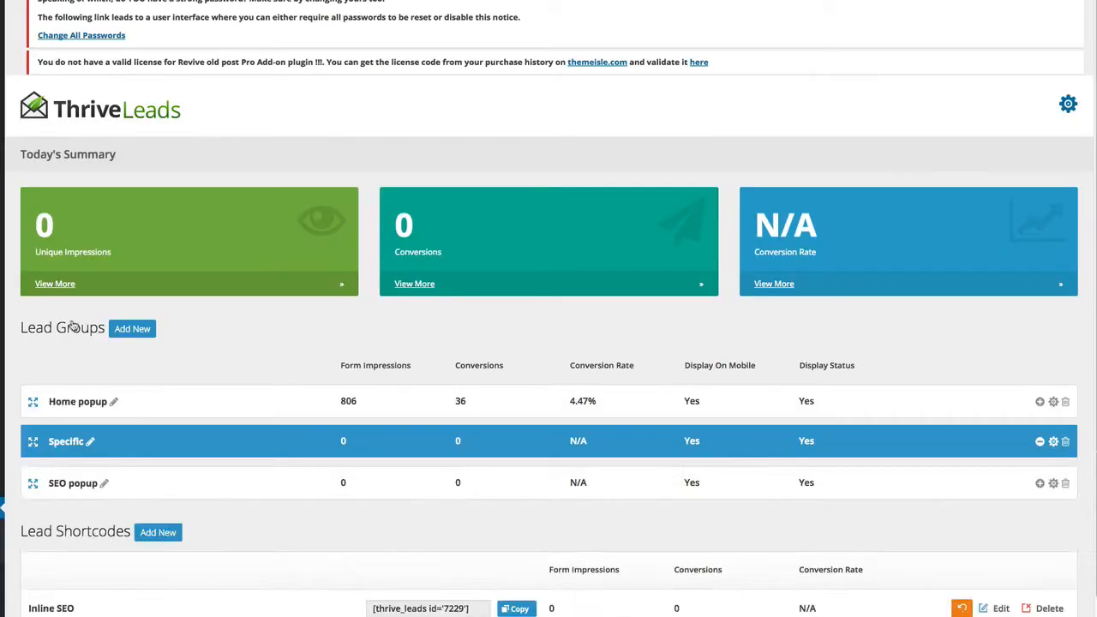
scroll(146, 487, down, 5)
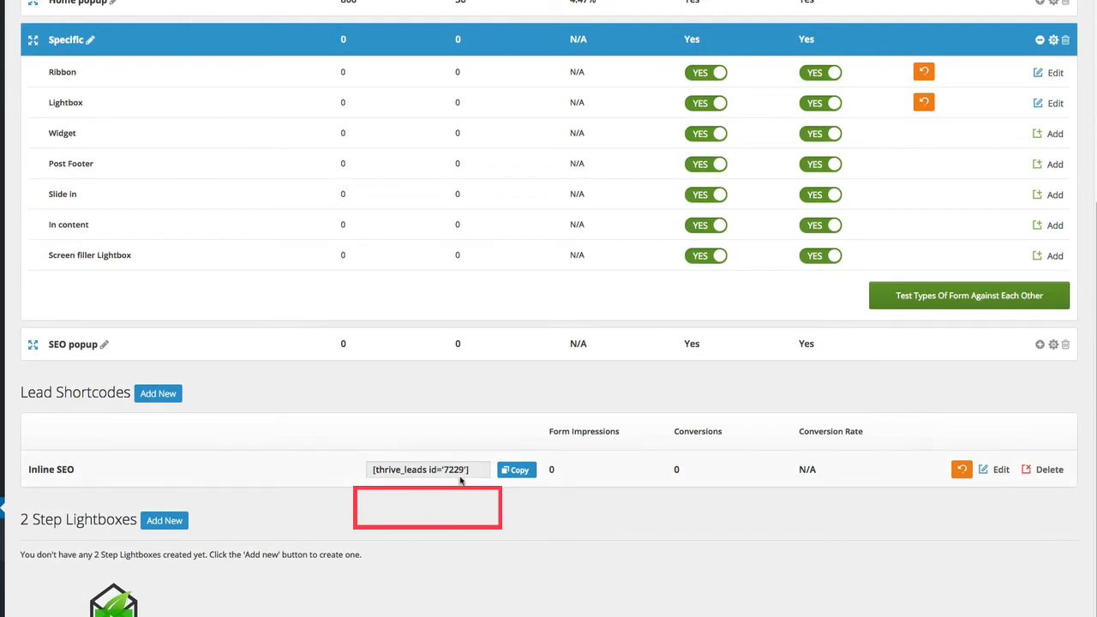
click(446, 469)
drag(446, 469, 481, 469)
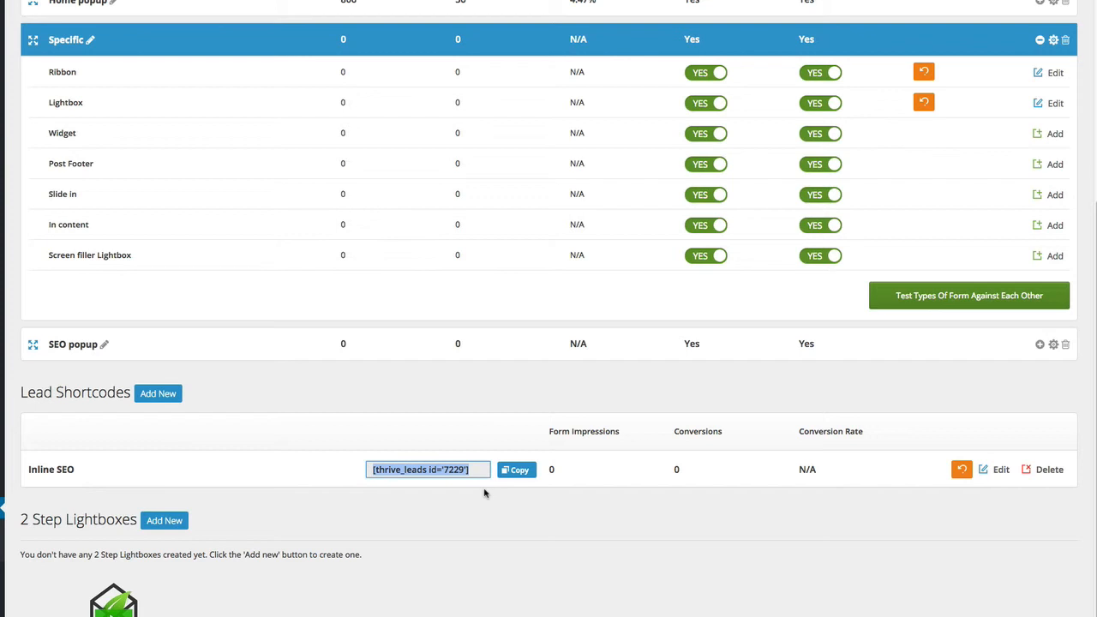
scroll(184, 289, up, 5)
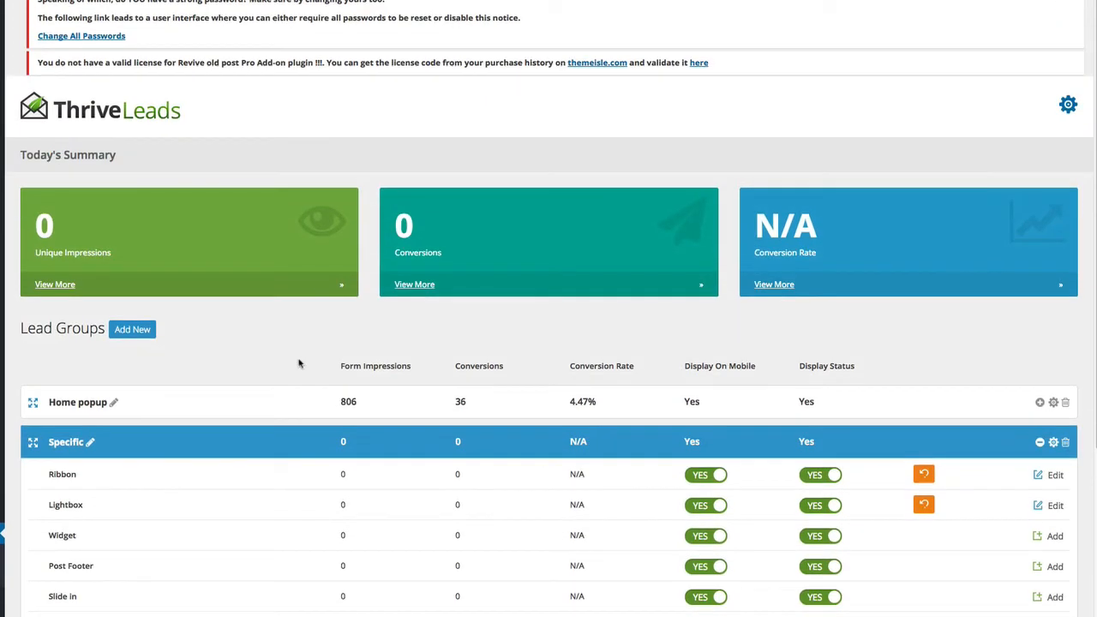